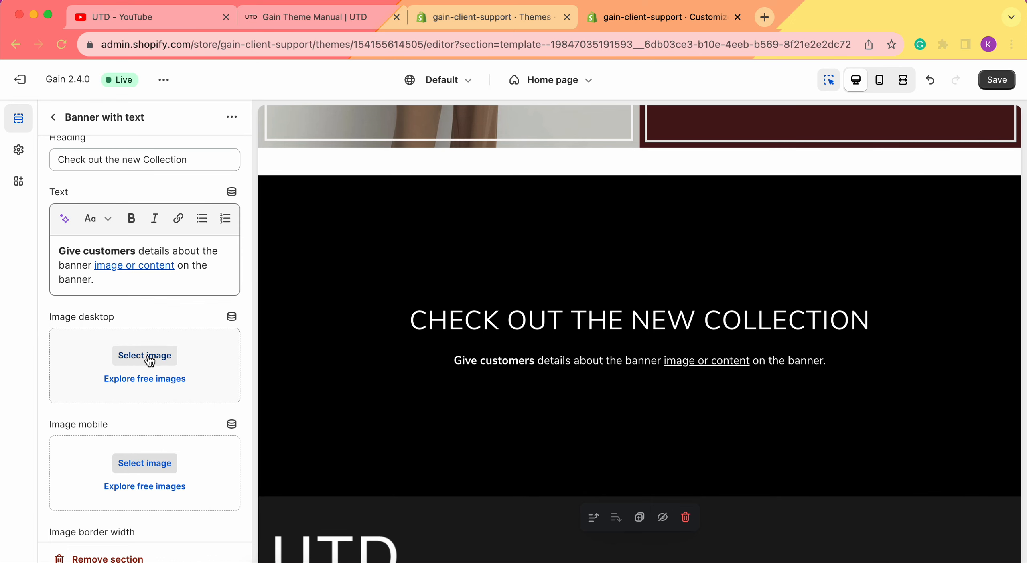
Set shoot22202_1 from the store library as the desktop image of the Banner with text section
click(149, 361)
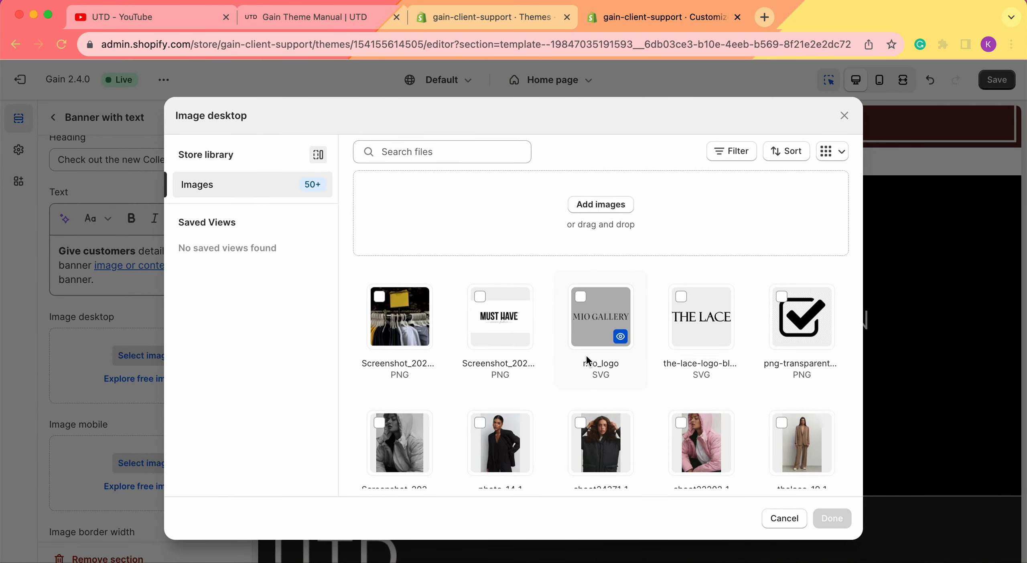
scroll(587, 360, down, 6)
click(695, 283)
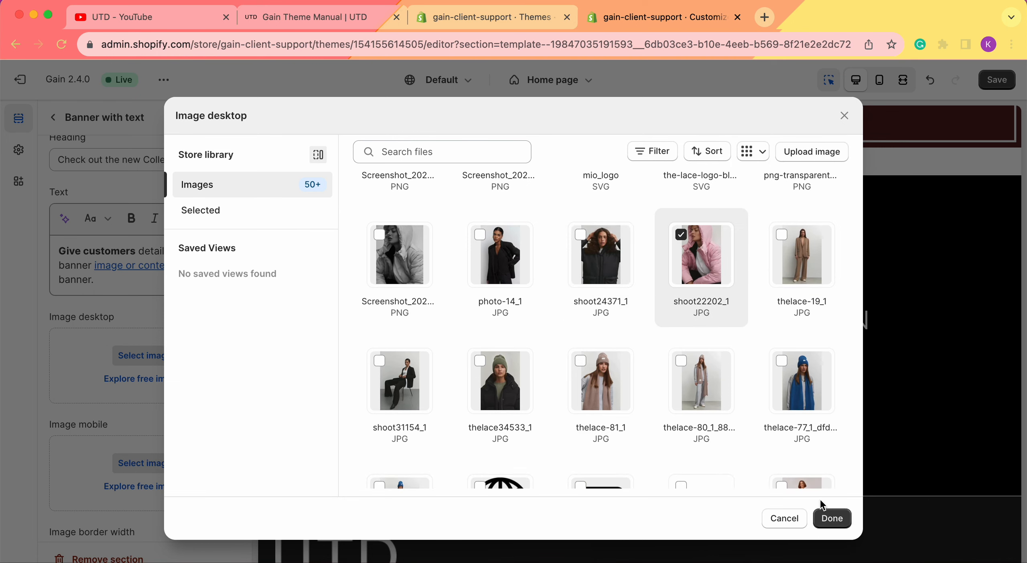
click(832, 519)
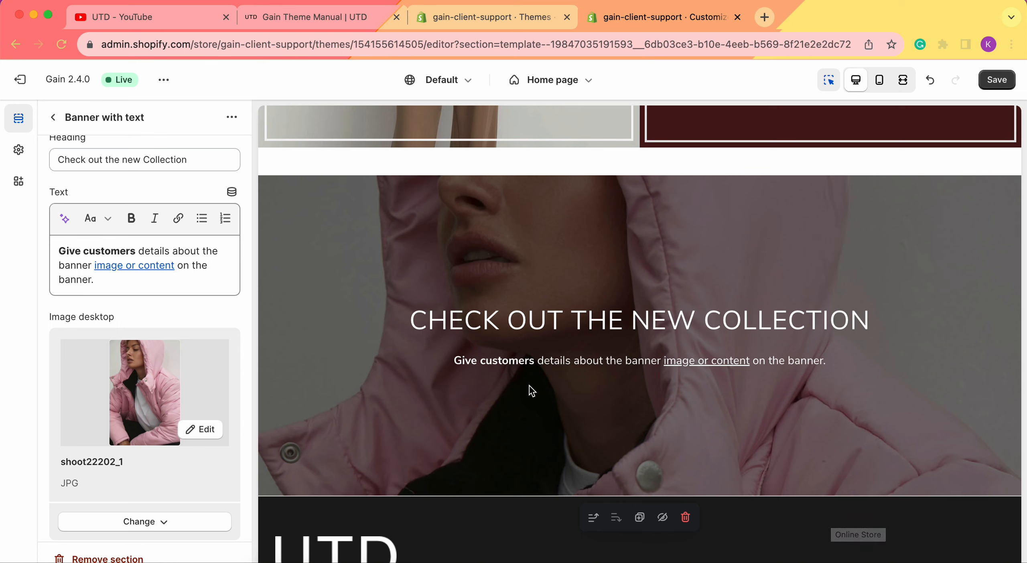
Set the thelace-80_1 photo from the store library as the banner's mobile image
scroll(211, 347, down, 3)
scroll(211, 346, down, 3)
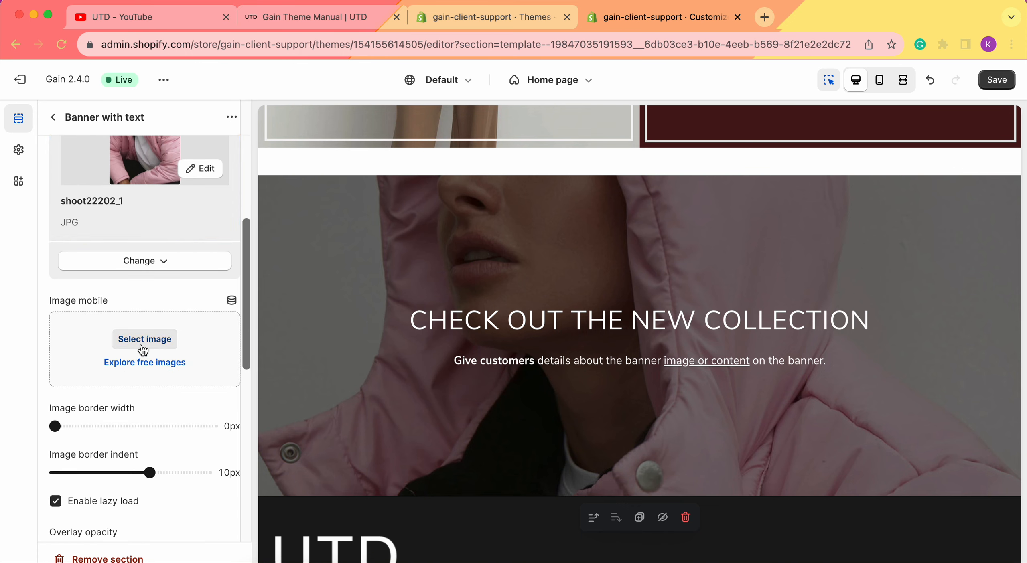
click(143, 351)
scroll(634, 329, down, 5)
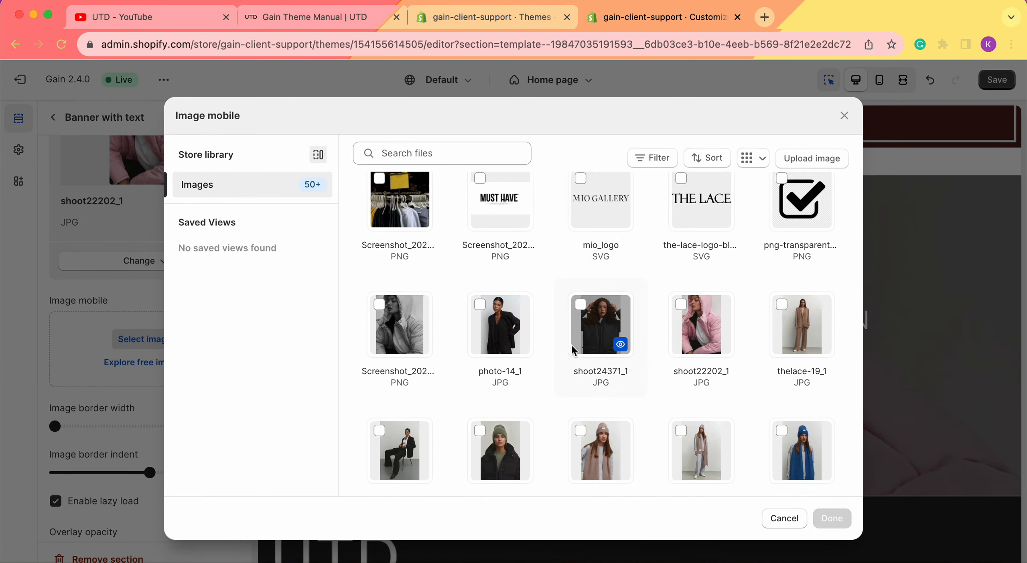
scroll(634, 329, down, 3)
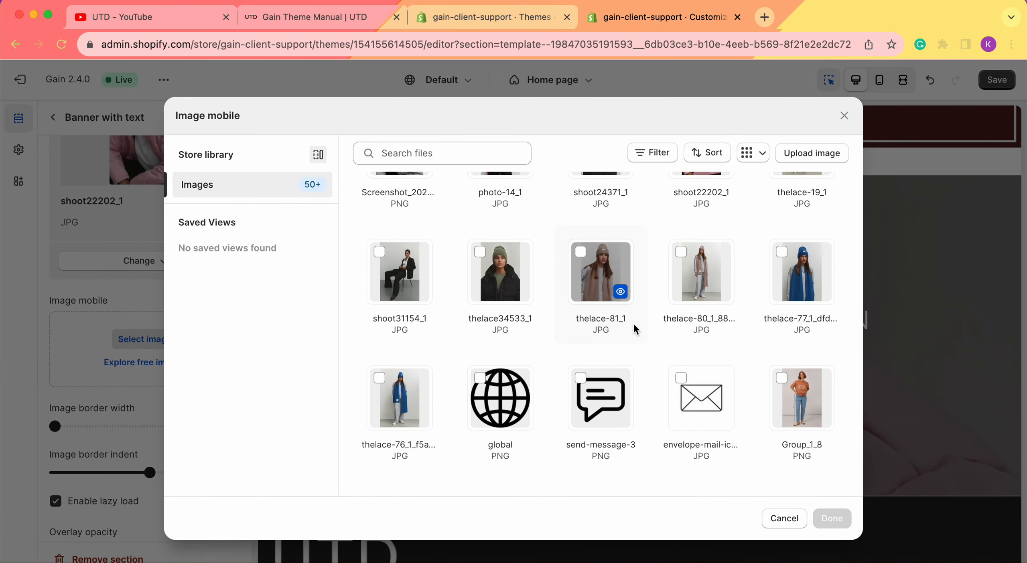
click(687, 270)
click(832, 518)
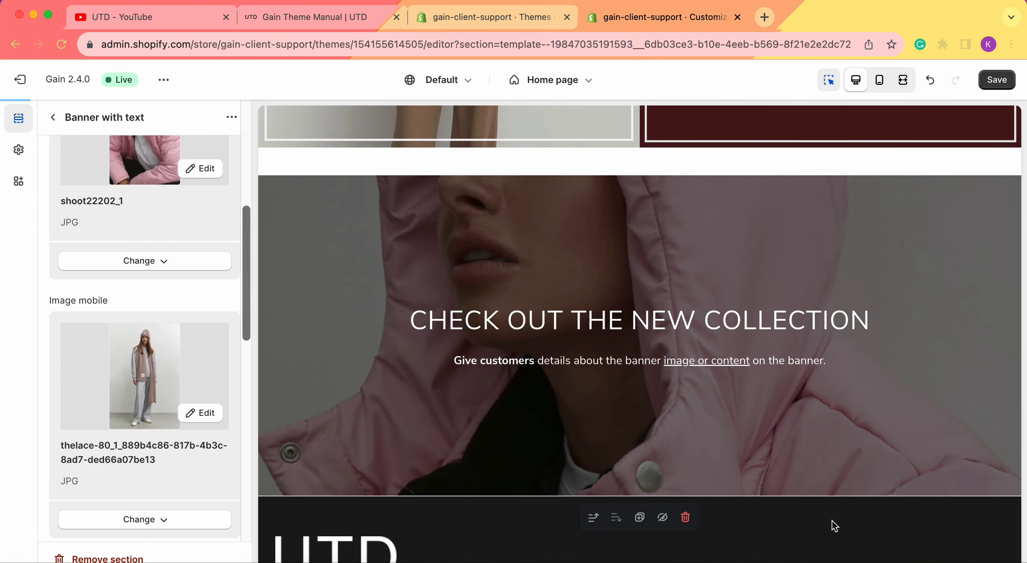
Preview the banner in the mobile view and return to the desktop view
click(880, 81)
scroll(731, 394, down, 2)
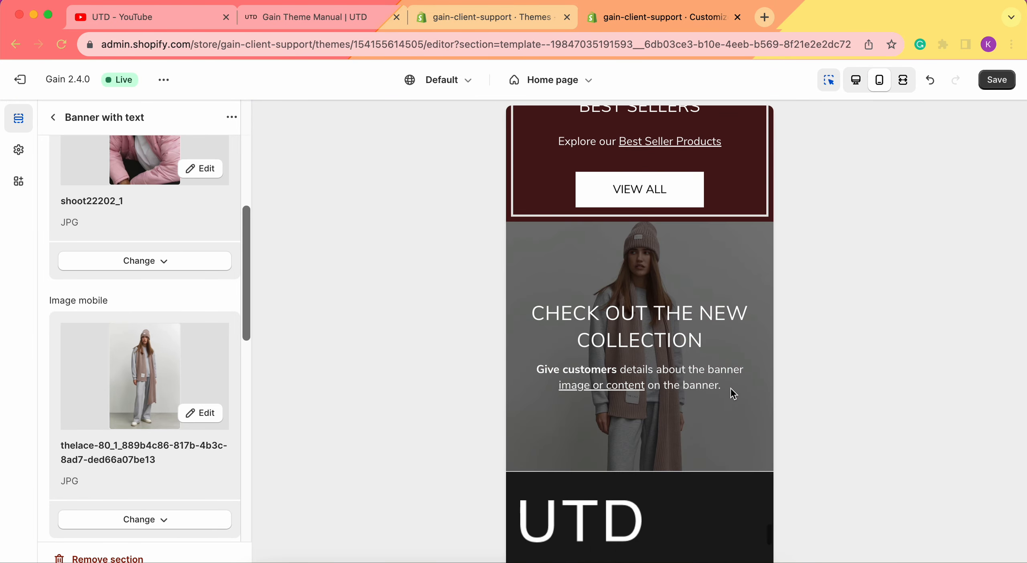
scroll(731, 394, down, 1)
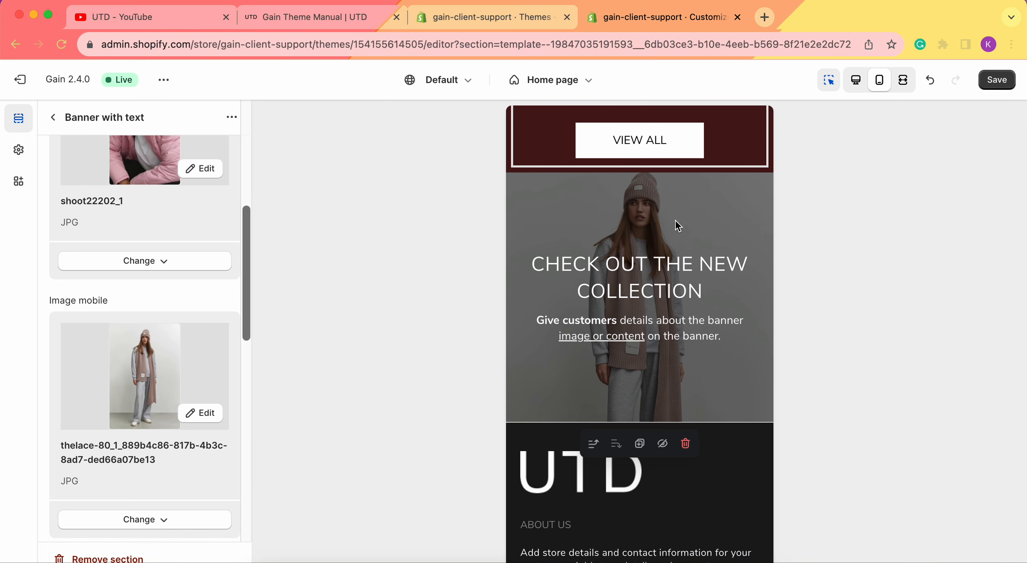
click(855, 82)
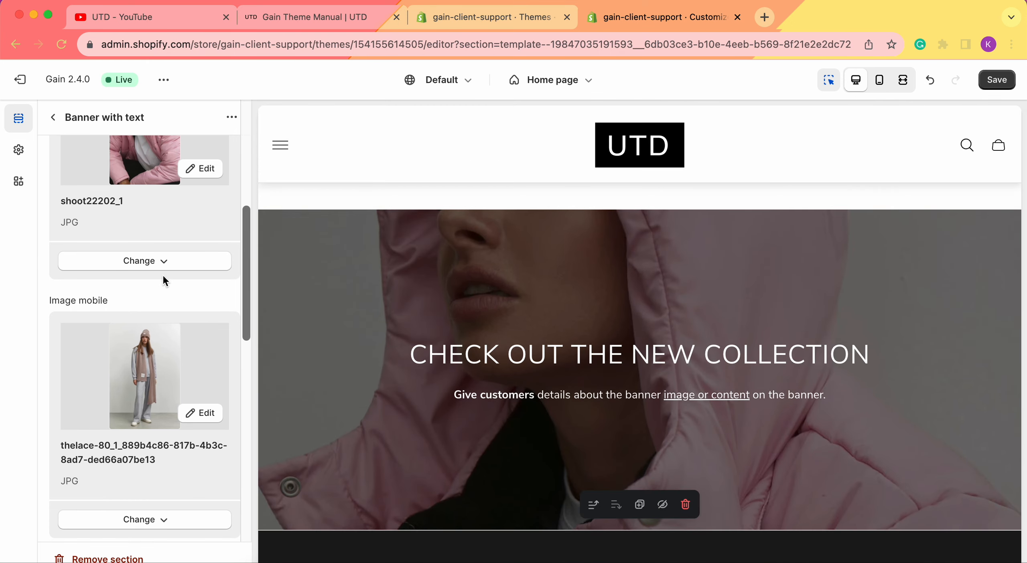
Set the banner's image border width to 3px and, after trying 14px and 2px, its border indent to 6px
scroll(173, 277, down, 3)
scroll(123, 319, down, 5)
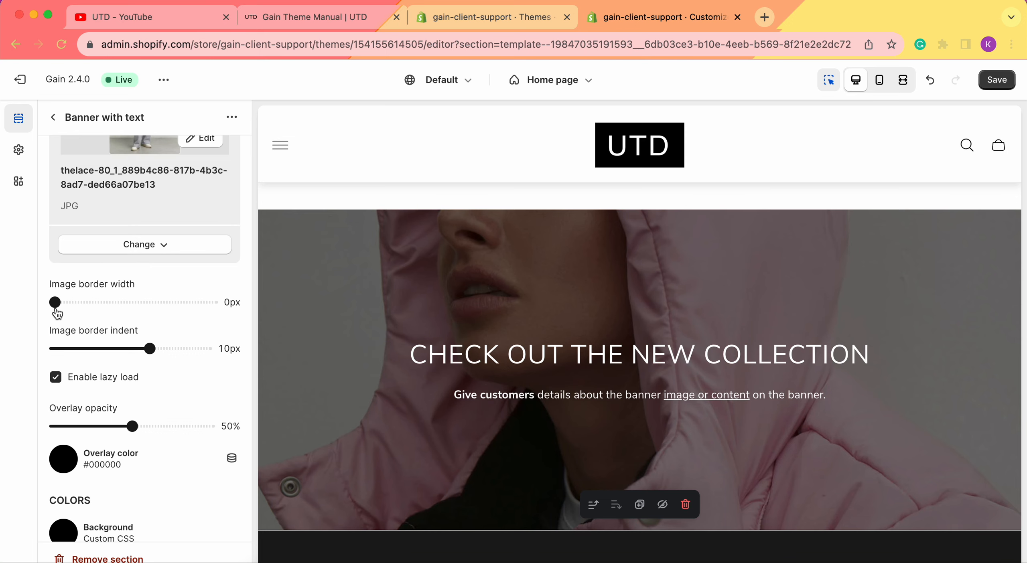
drag(57, 309, 141, 308)
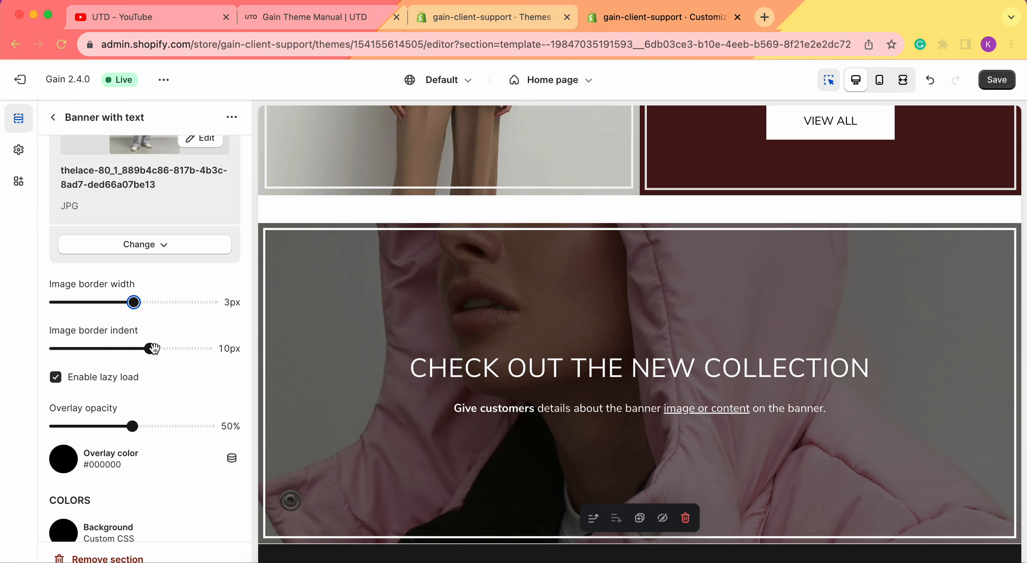
drag(153, 348, 186, 348)
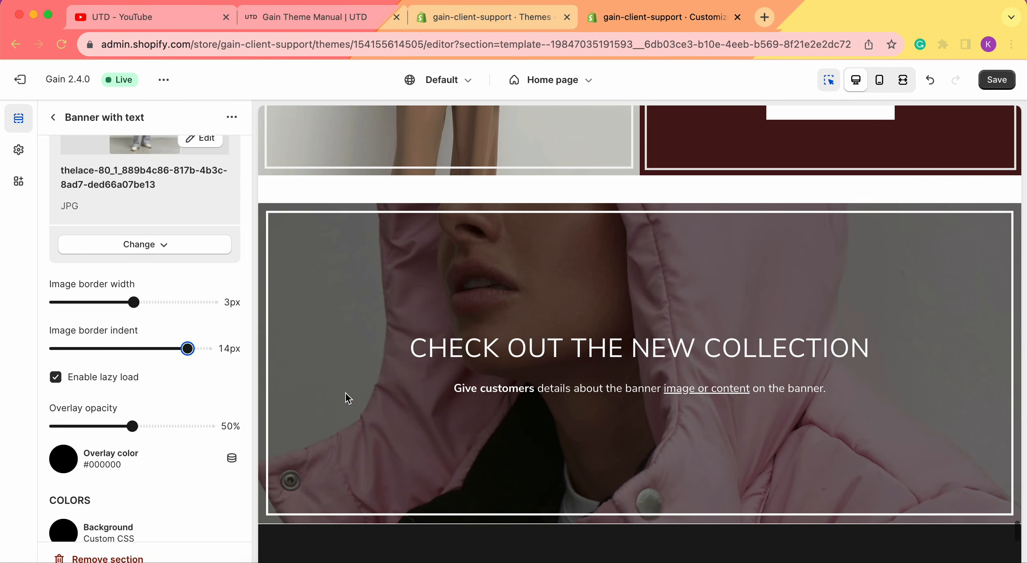
drag(188, 348, 74, 348)
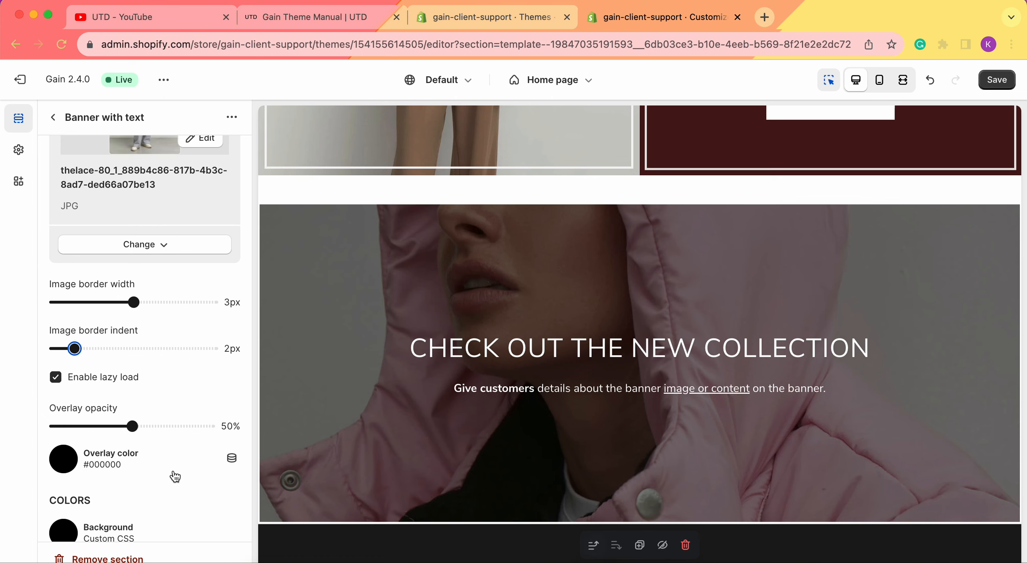
drag(75, 348, 115, 349)
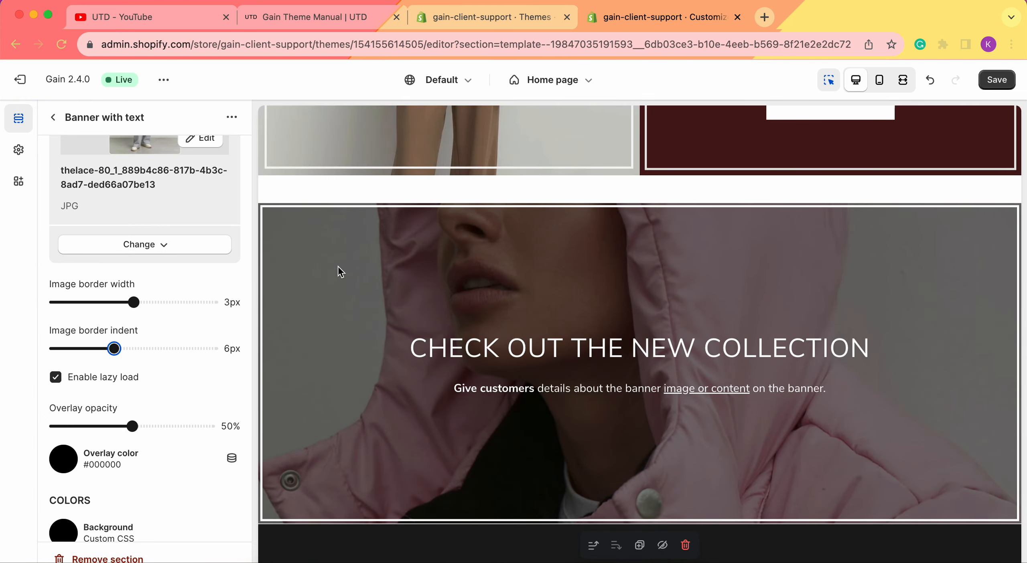
Try overlay opacities of 6%, 25% and 74% on the banner image and settle on 38%
scroll(118, 343, down, 3)
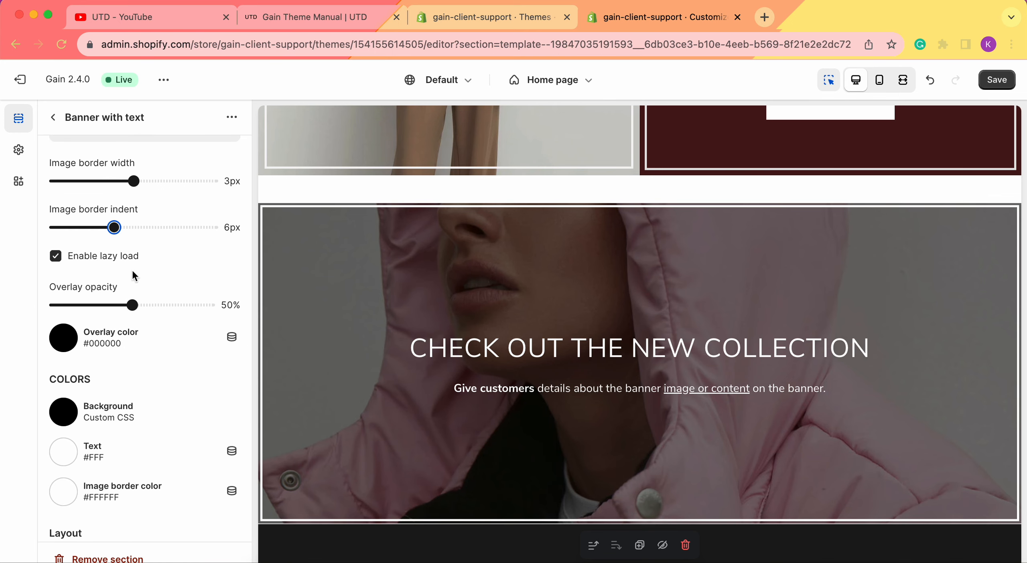
scroll(132, 273, down, 1)
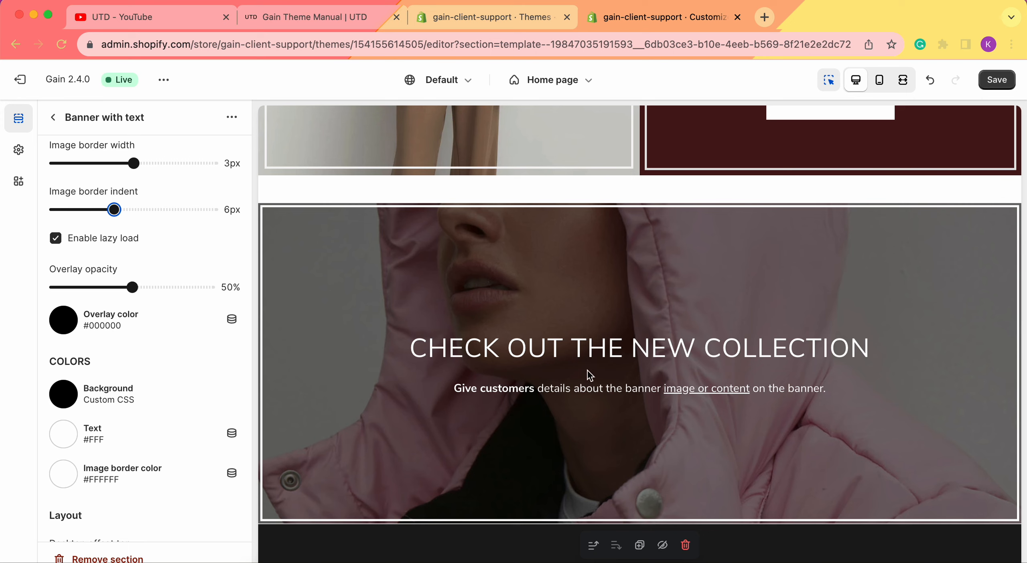
drag(129, 296, 63, 295)
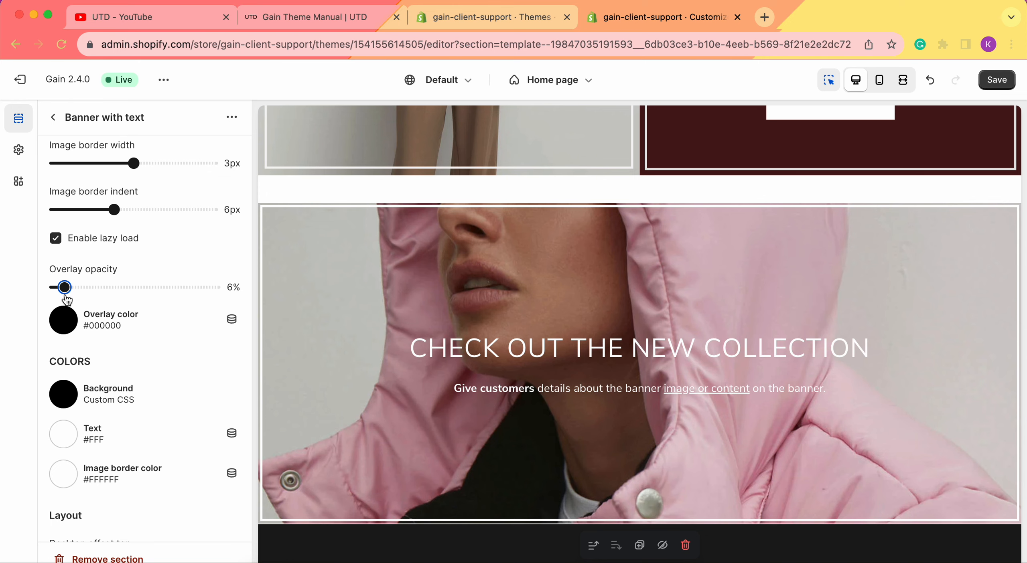
drag(66, 288, 93, 288)
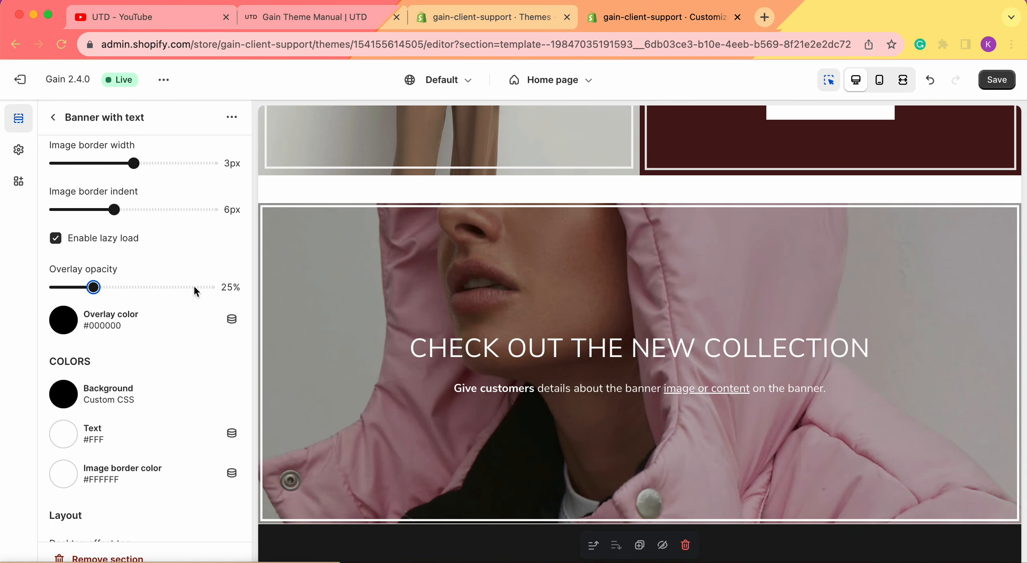
drag(98, 289, 168, 289)
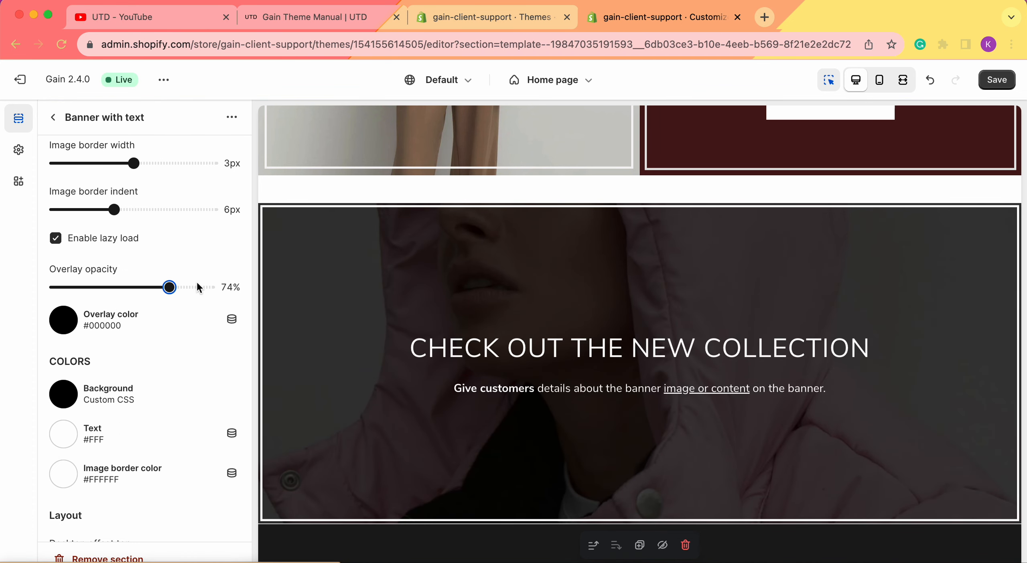
drag(168, 288, 115, 287)
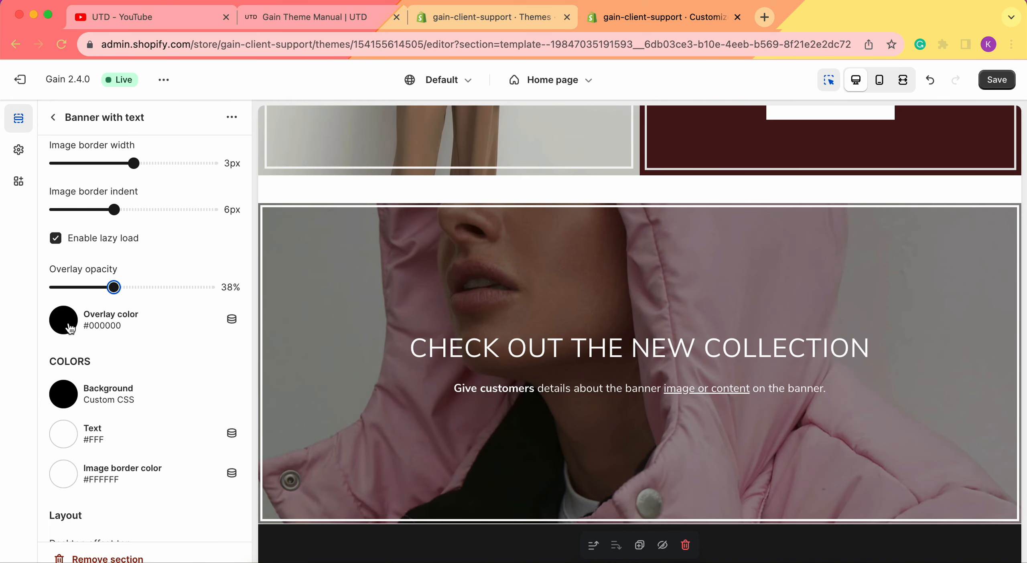
Change the banner's overlay color to the muted purple #804D7F
click(70, 329)
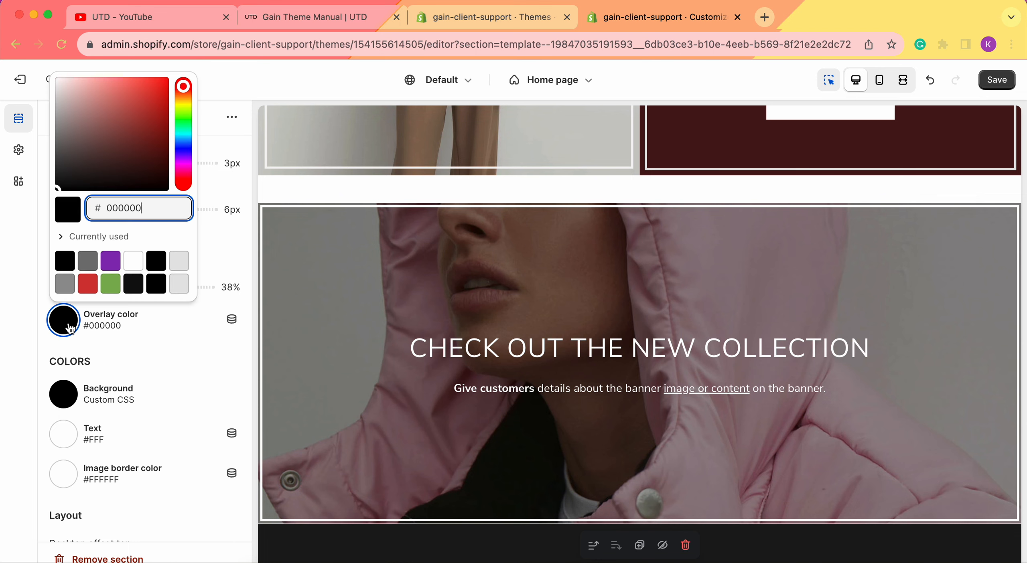
drag(183, 86, 184, 167)
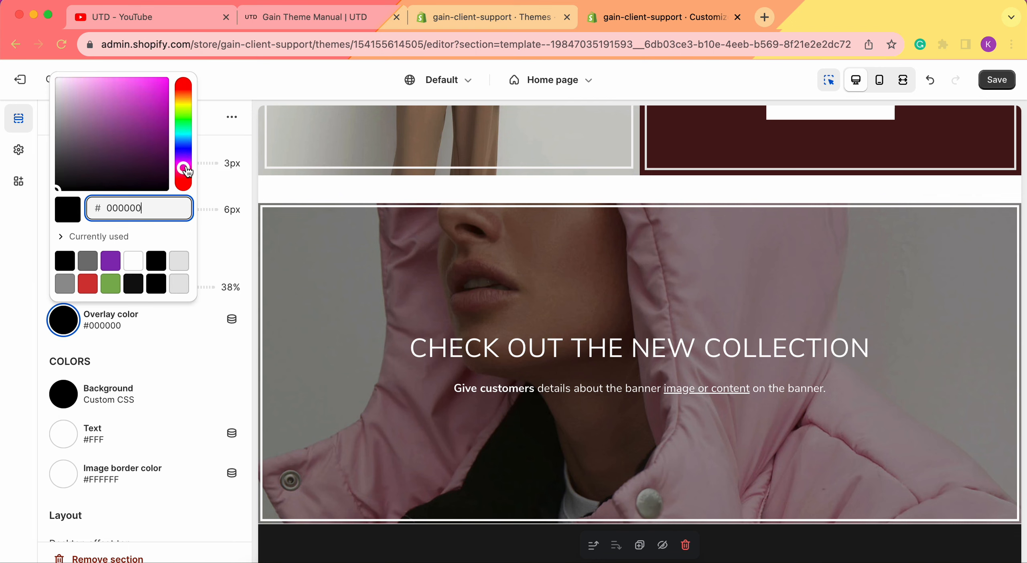
click(101, 133)
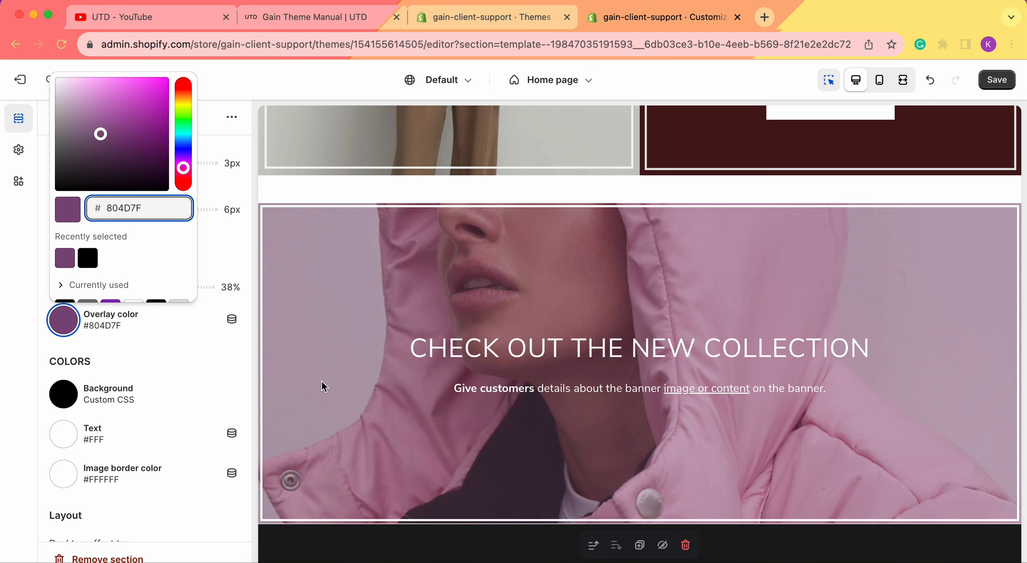
click(16, 329)
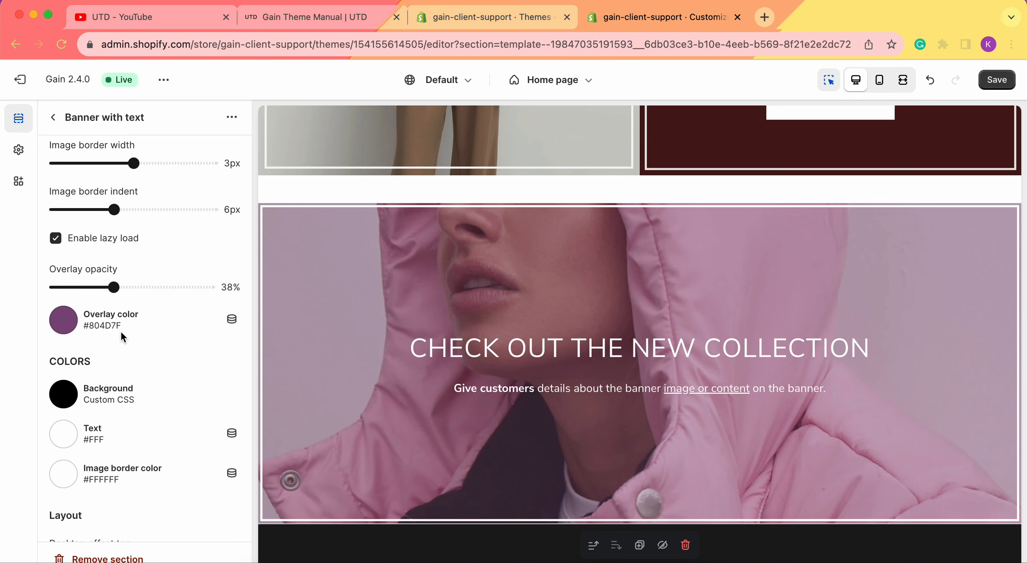
Try black #000000 as the banner's image border color and set it back to white #FFFFFF
scroll(121, 331, down, 1)
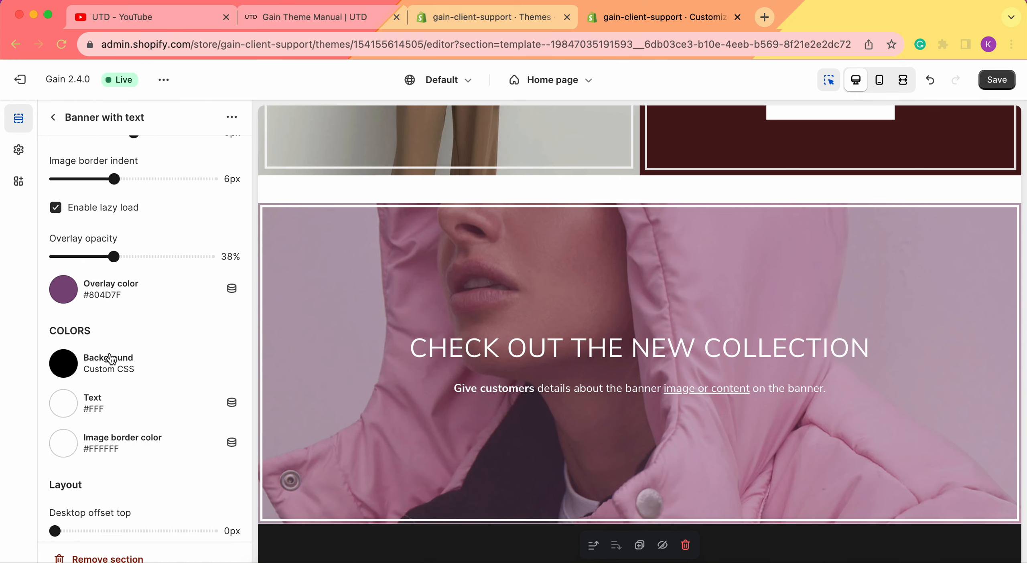
double_click(127, 437)
right_click(128, 438)
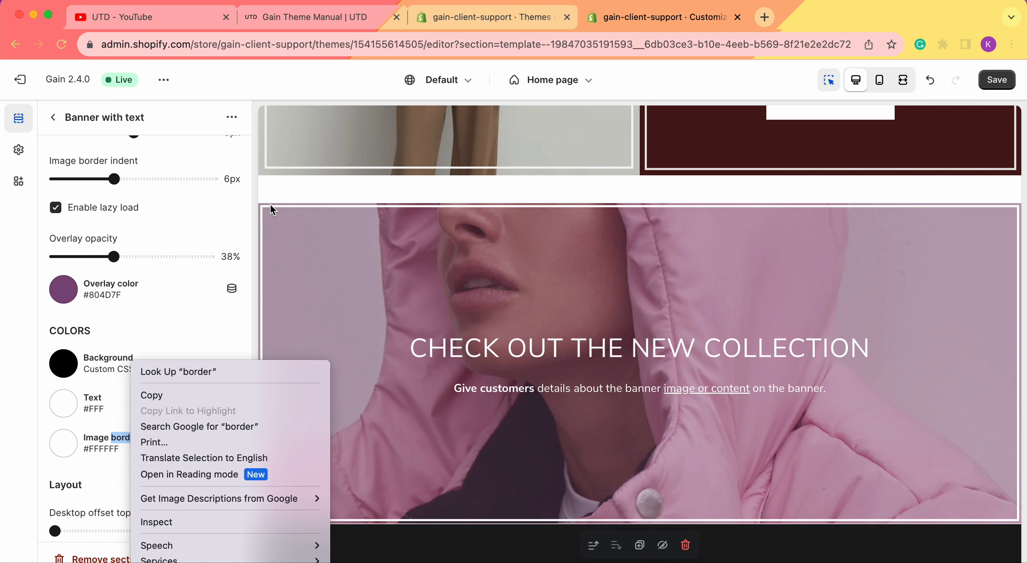
click(301, 264)
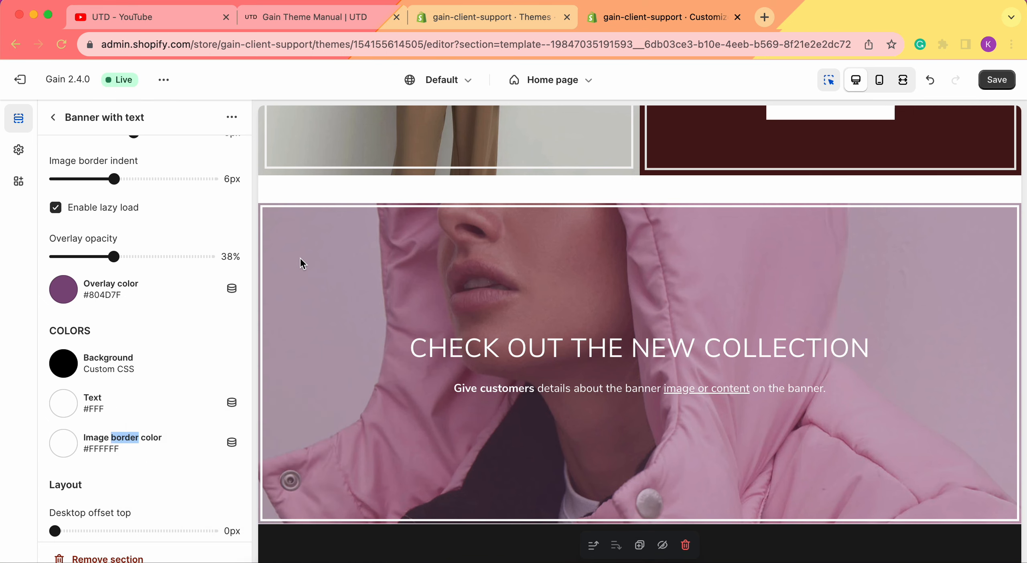
click(73, 442)
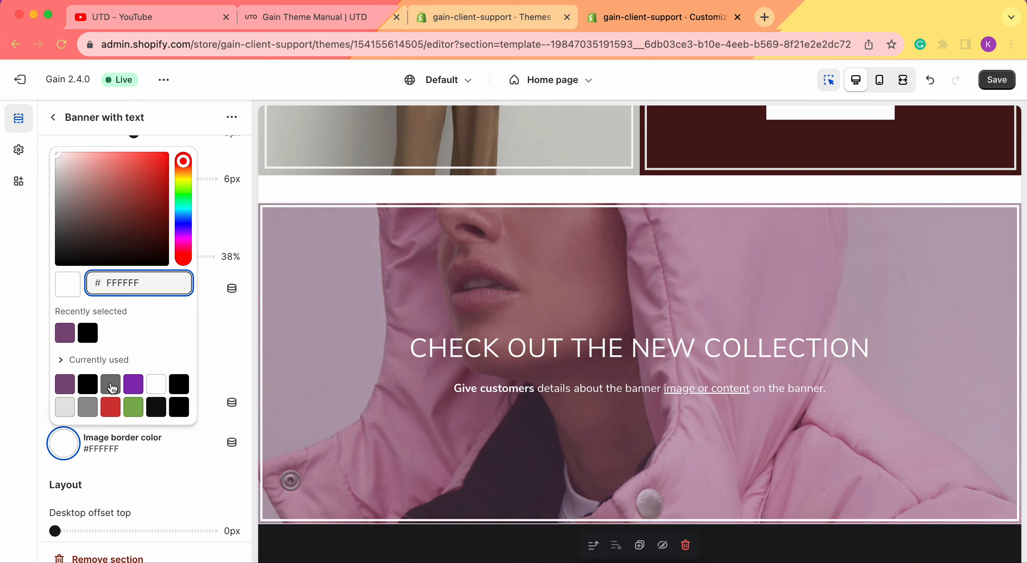
click(178, 385)
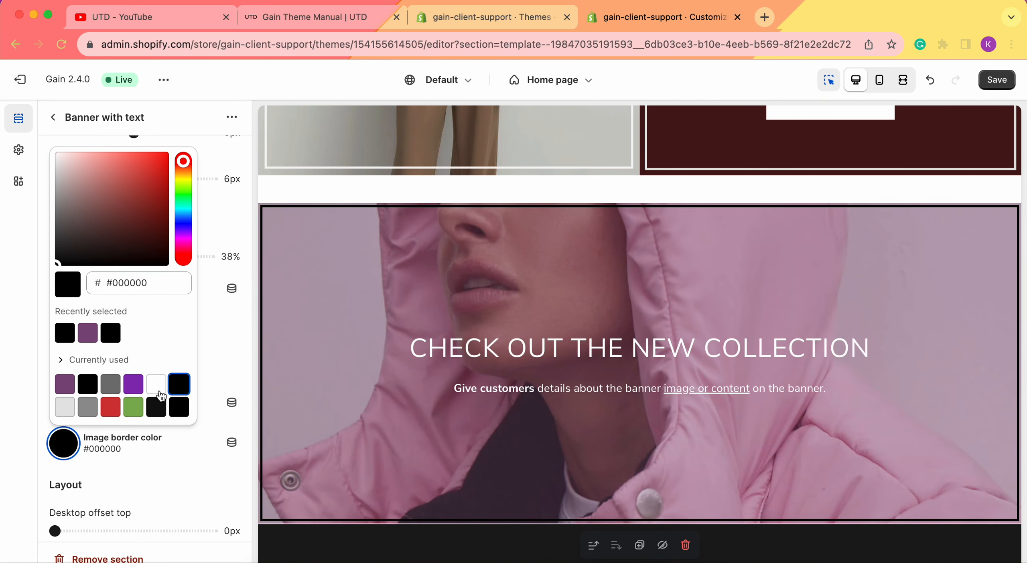
click(156, 384)
click(30, 359)
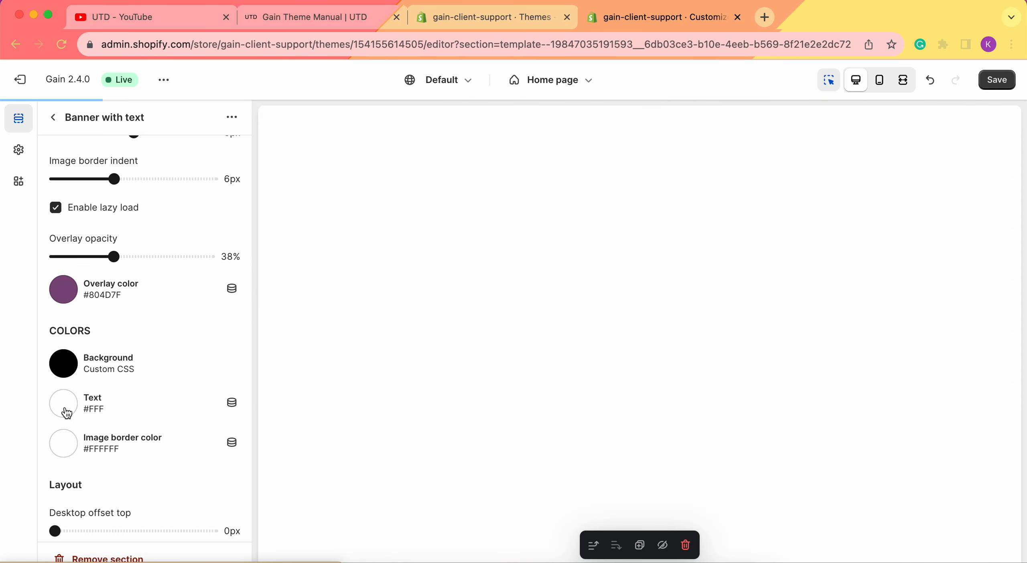
Try black #000 as the banner's text color and set it back to white #FFFFFF
click(66, 414)
click(67, 413)
click(66, 413)
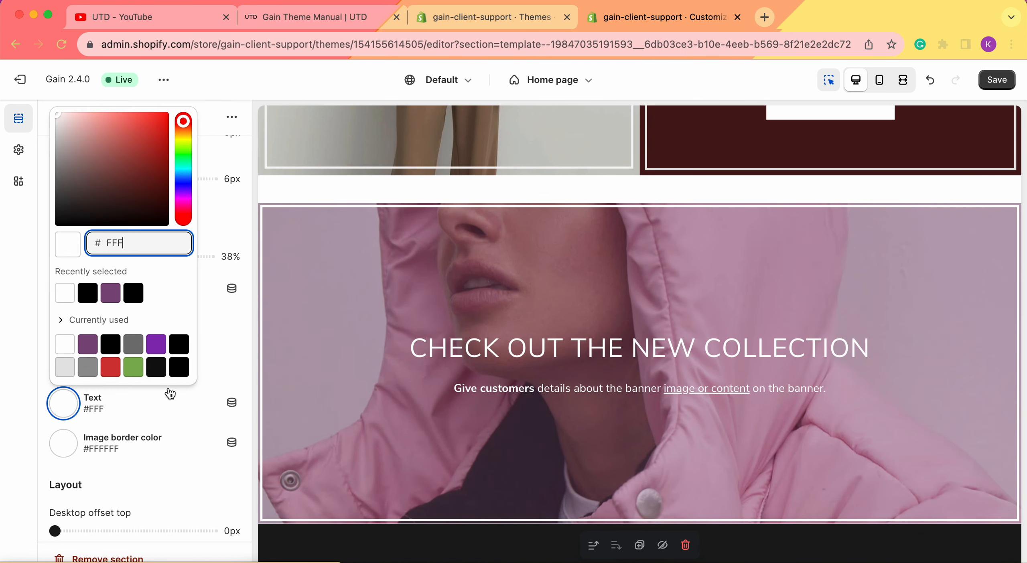
click(178, 371)
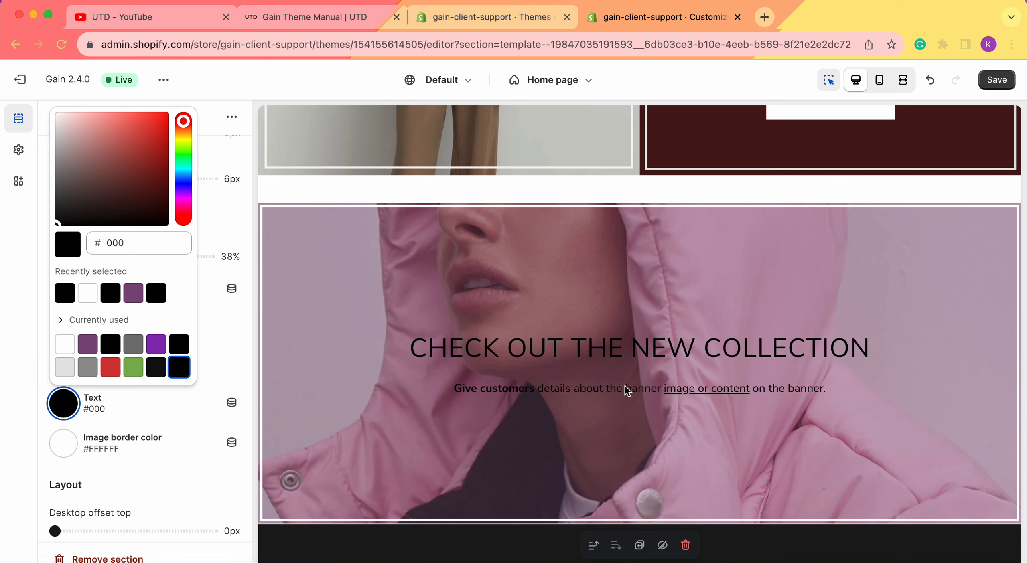
click(60, 350)
click(20, 353)
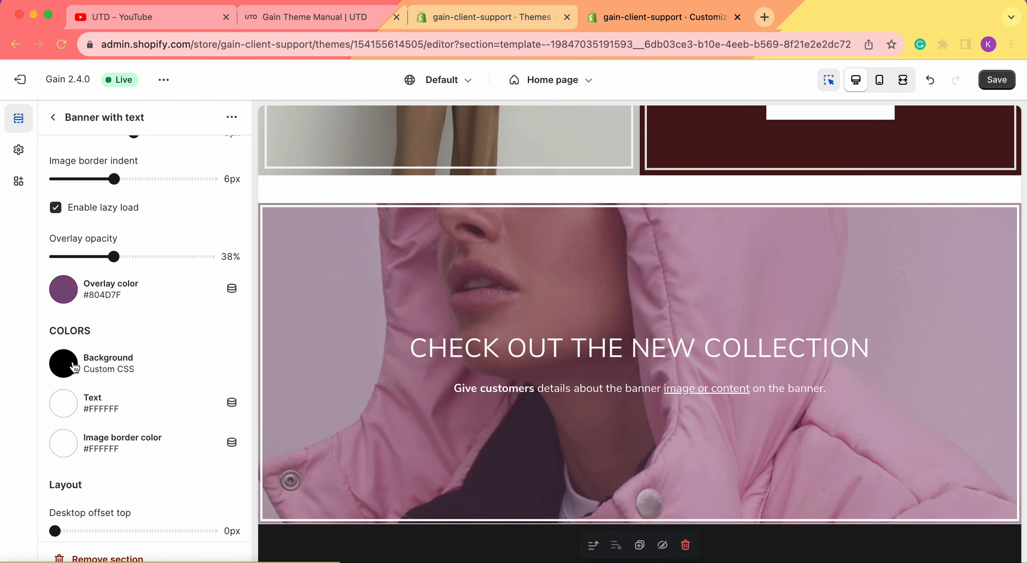
Remove both the mobile and desktop images from the Banner with text section
click(74, 367)
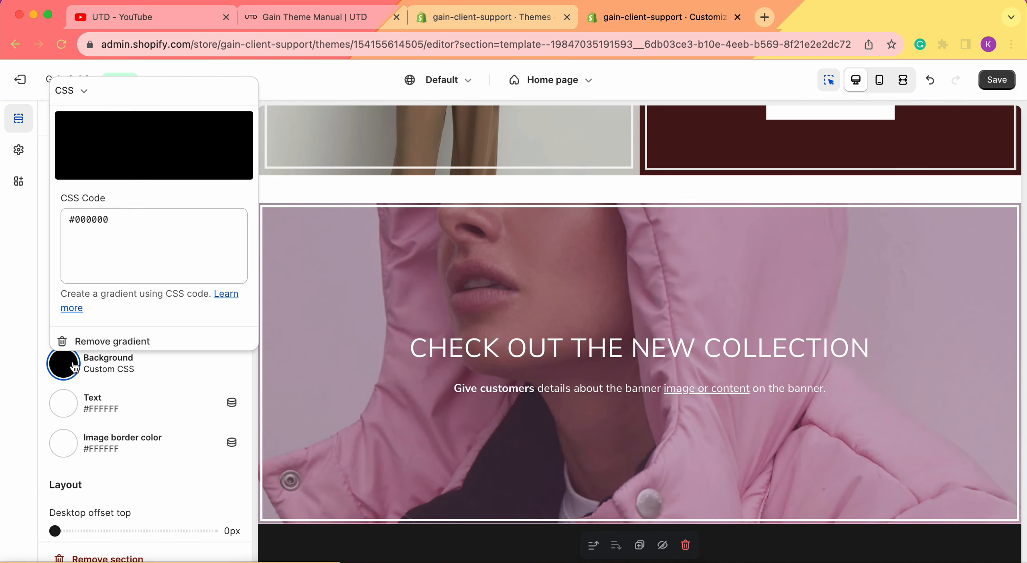
click(16, 363)
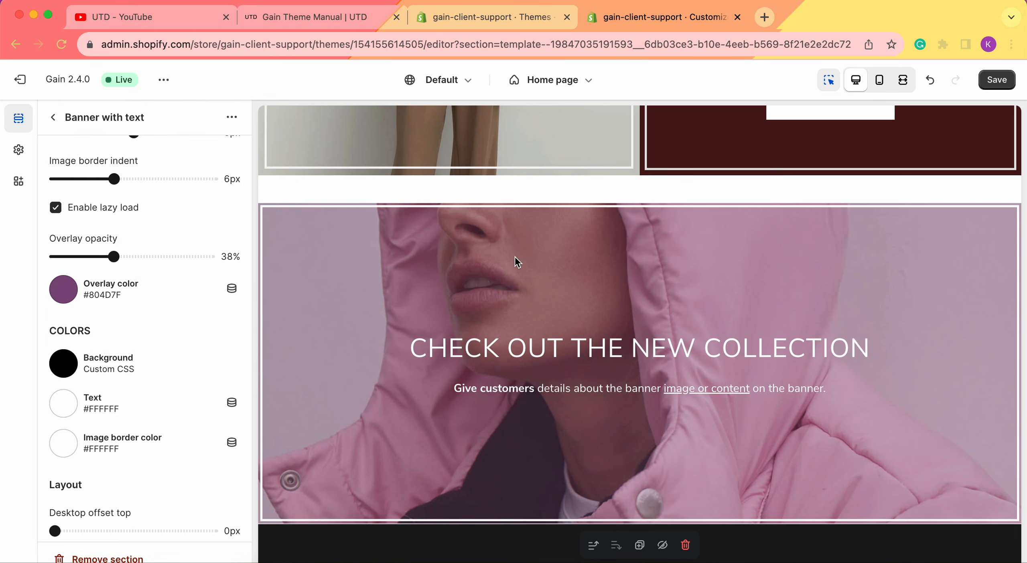
scroll(78, 354, up, 10)
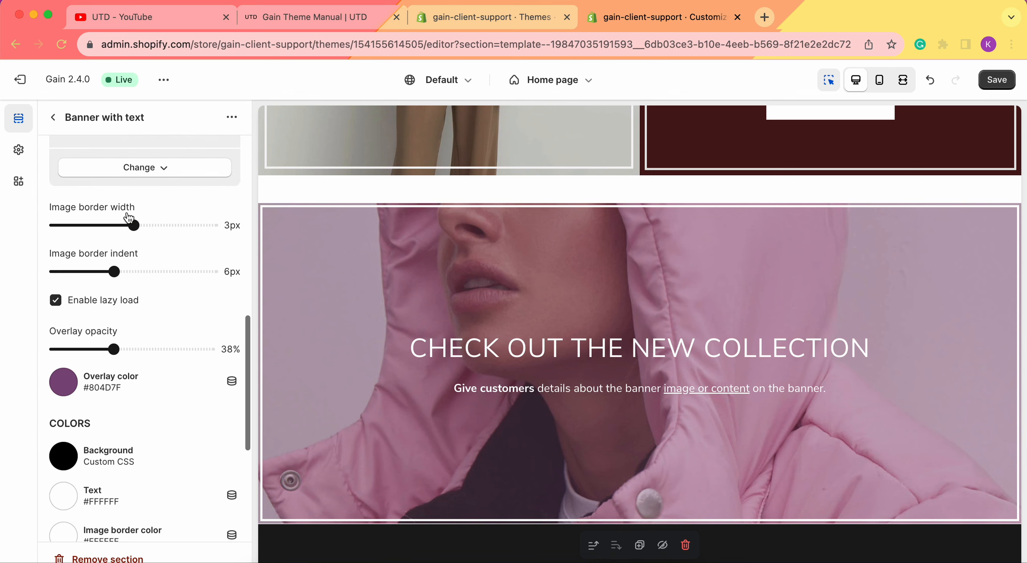
click(145, 493)
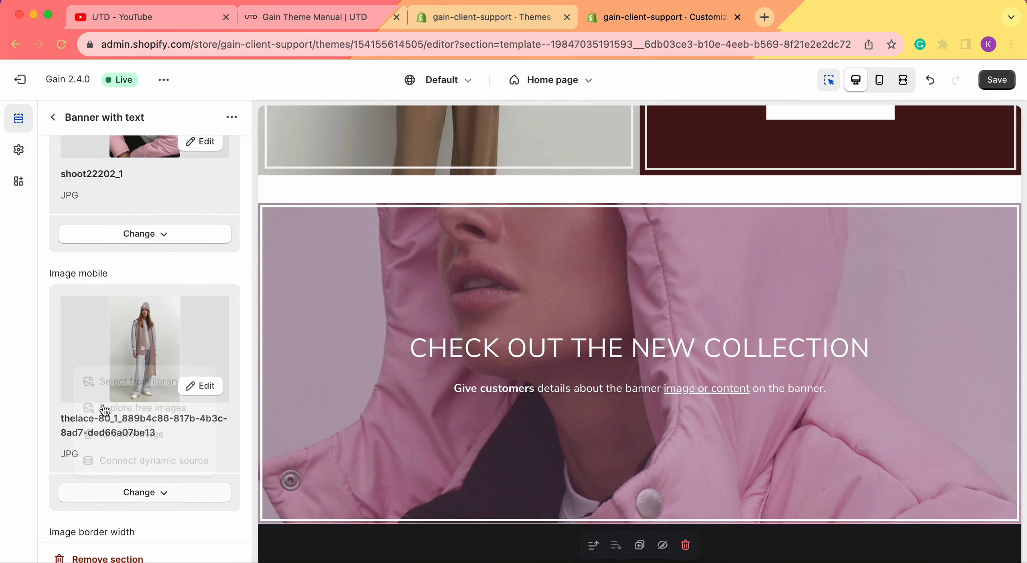
click(143, 232)
key(Return)
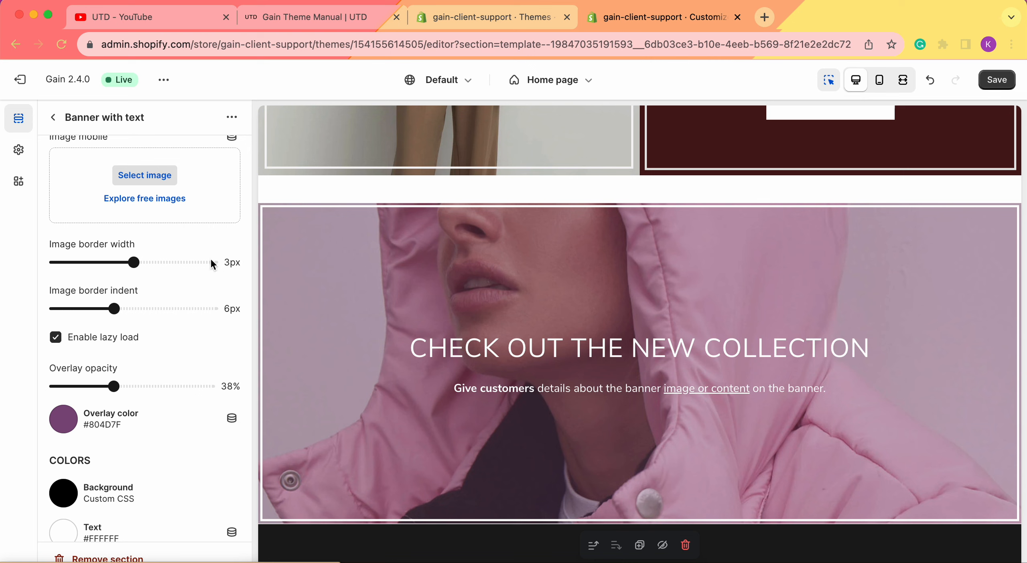
Open the banner's background color setting, search Google for "green color code" in a new browser tab and copy the hex value 008000
scroll(213, 265, down, 10)
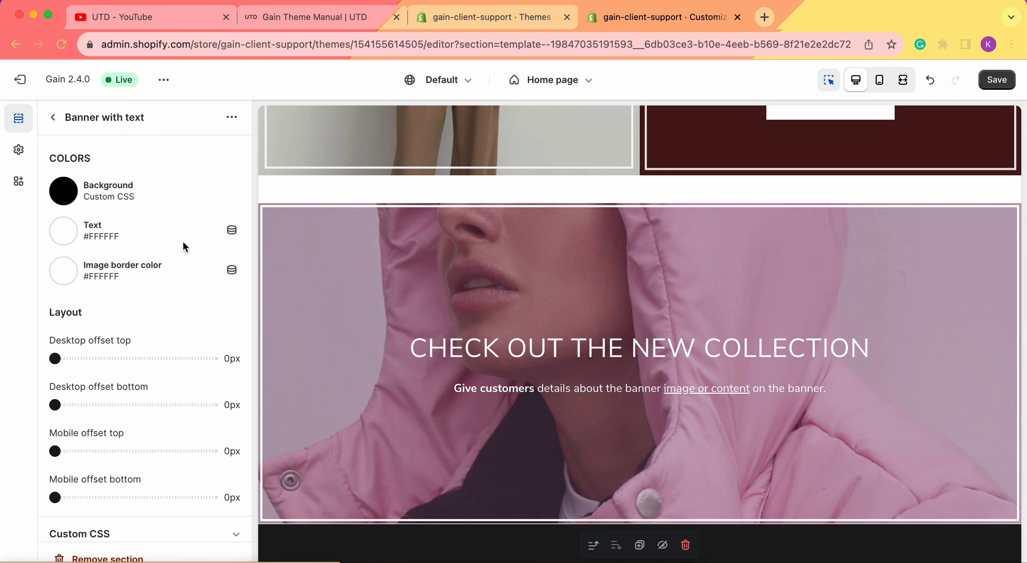
scroll(184, 246, up, 6)
scroll(183, 252, up, 8)
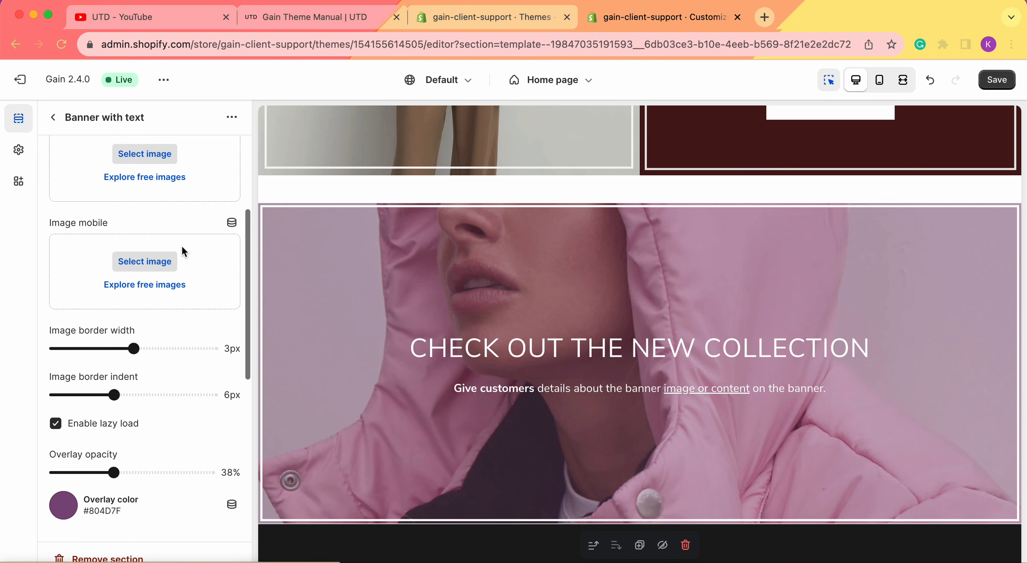
scroll(184, 252, down, 5)
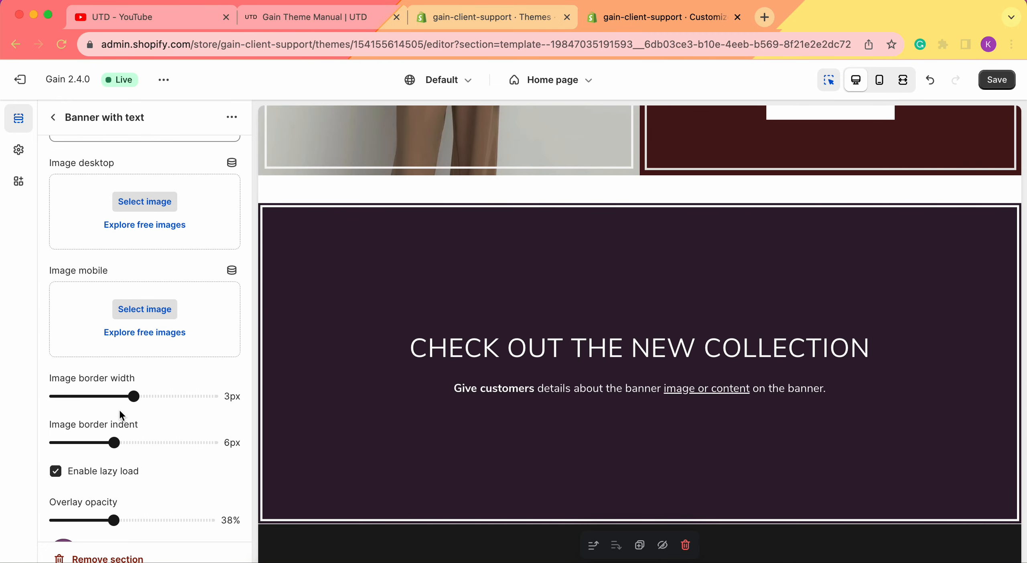
scroll(199, 396, down, 8)
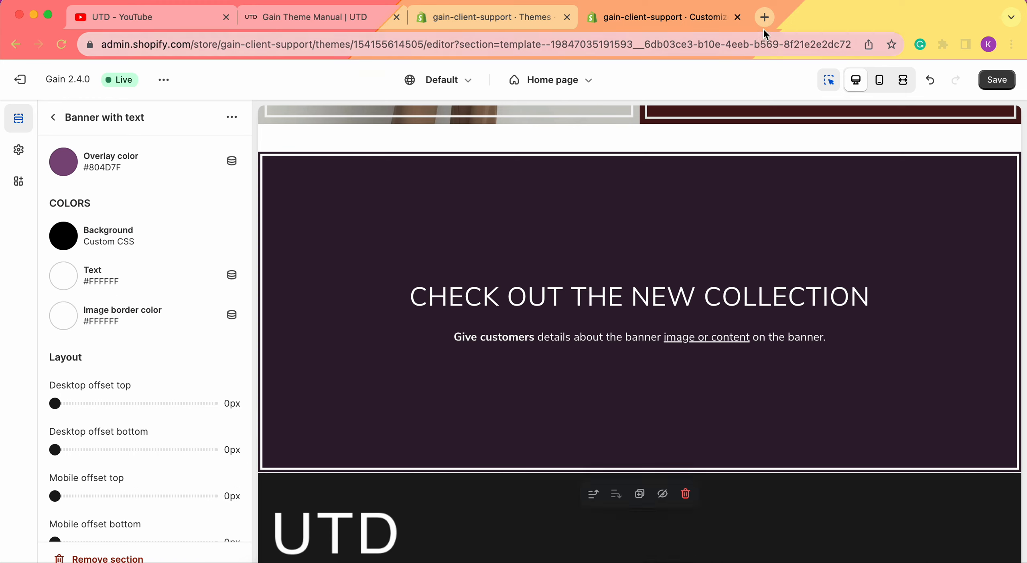
click(151, 244)
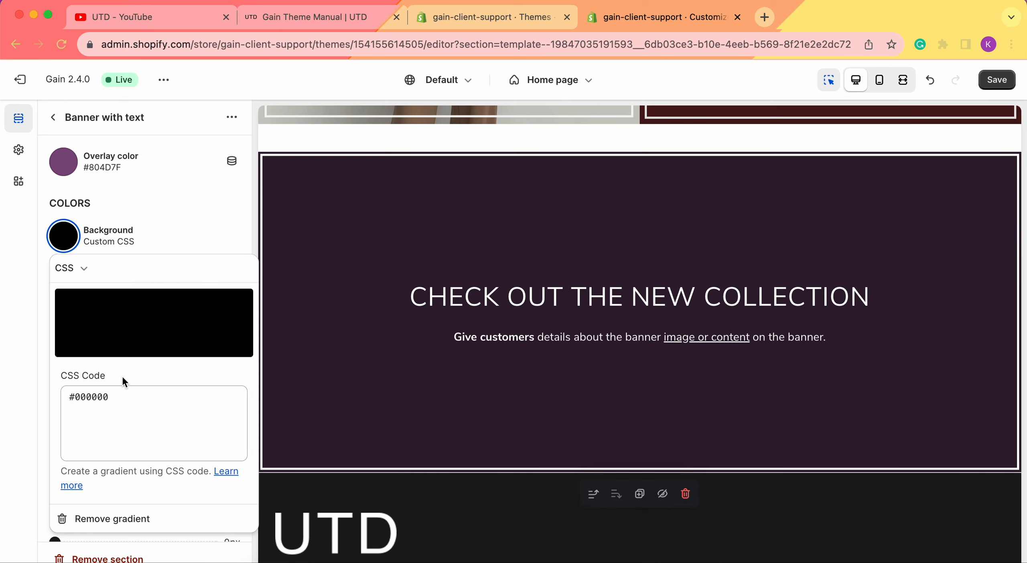
click(764, 18)
text(gree)
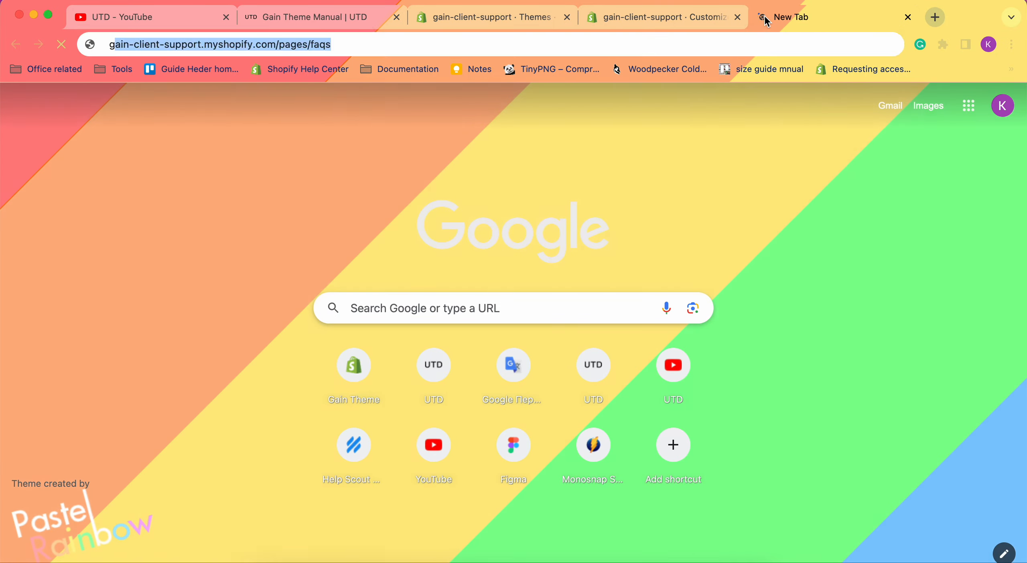
text(n col)
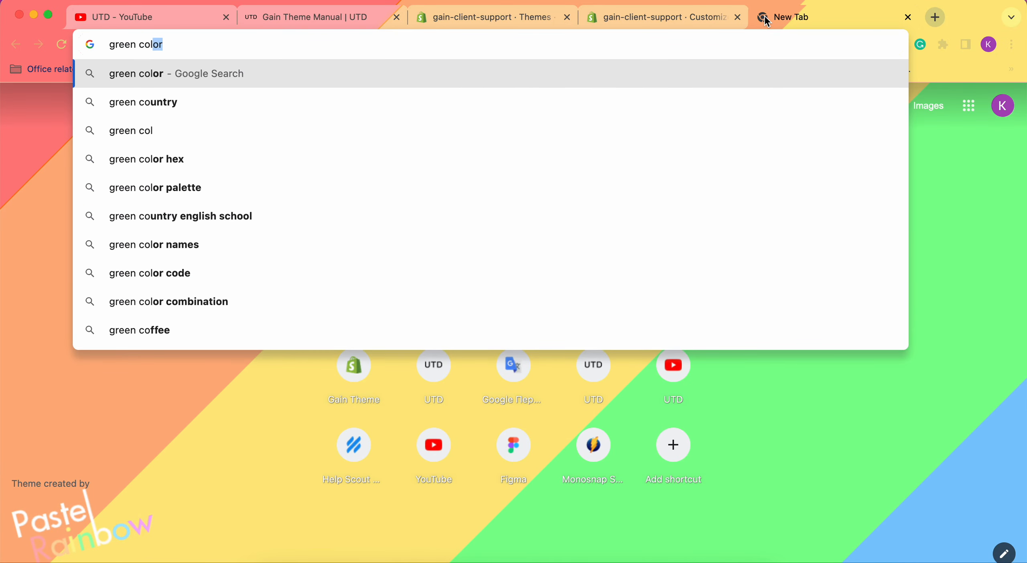
text(or code)
key(Return)
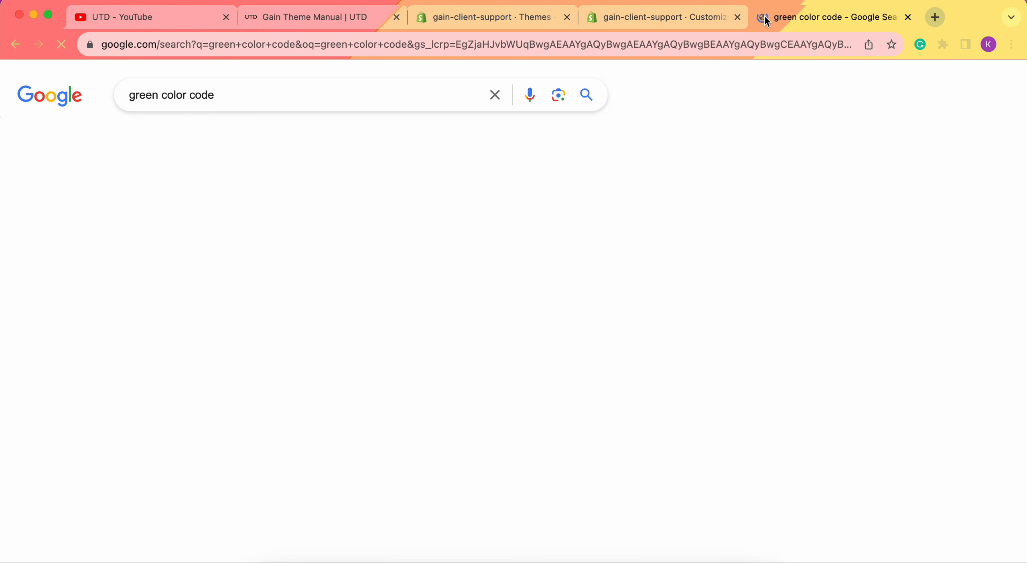
scroll(486, 281, down, 2)
drag(235, 158, 143, 159)
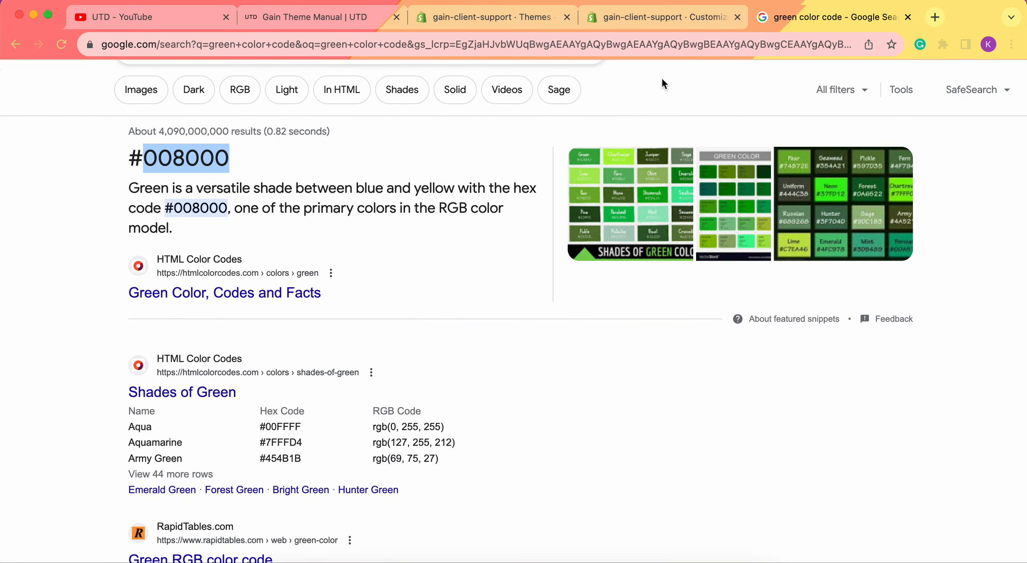
Return to the theme editor and set the banner's background CSS code to #008000
click(637, 17)
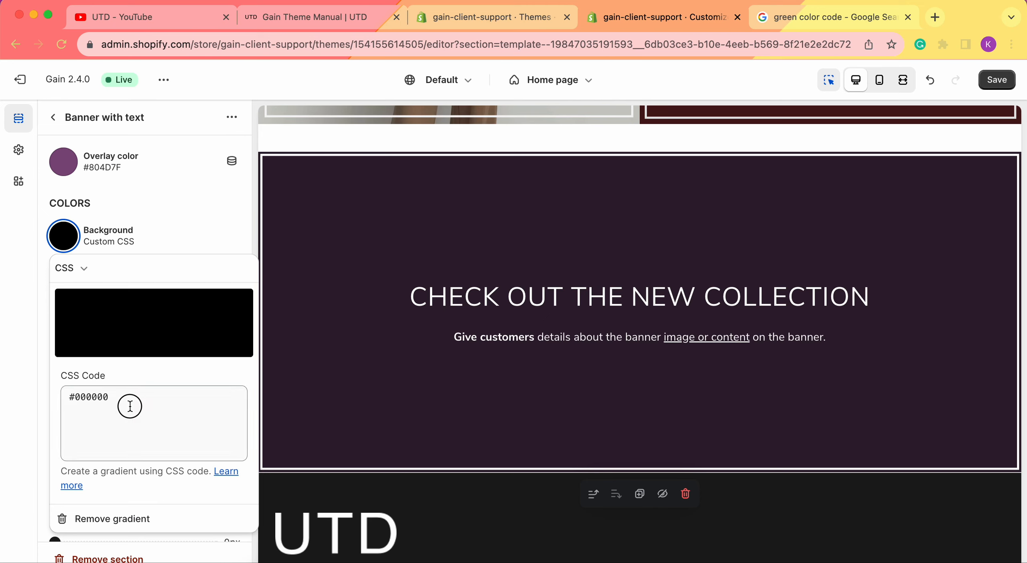
double_click(76, 398)
text(008000)
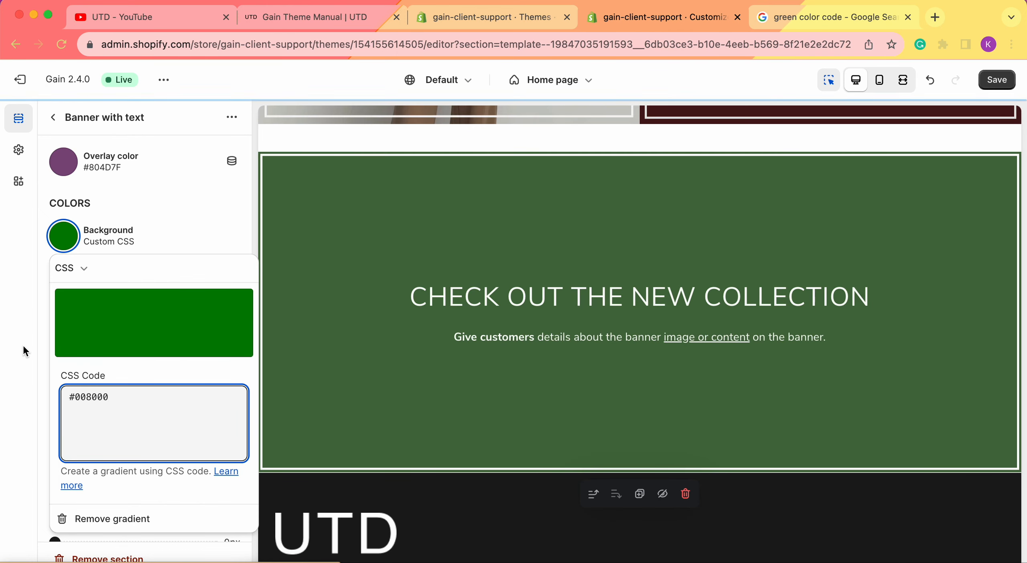
click(836, 248)
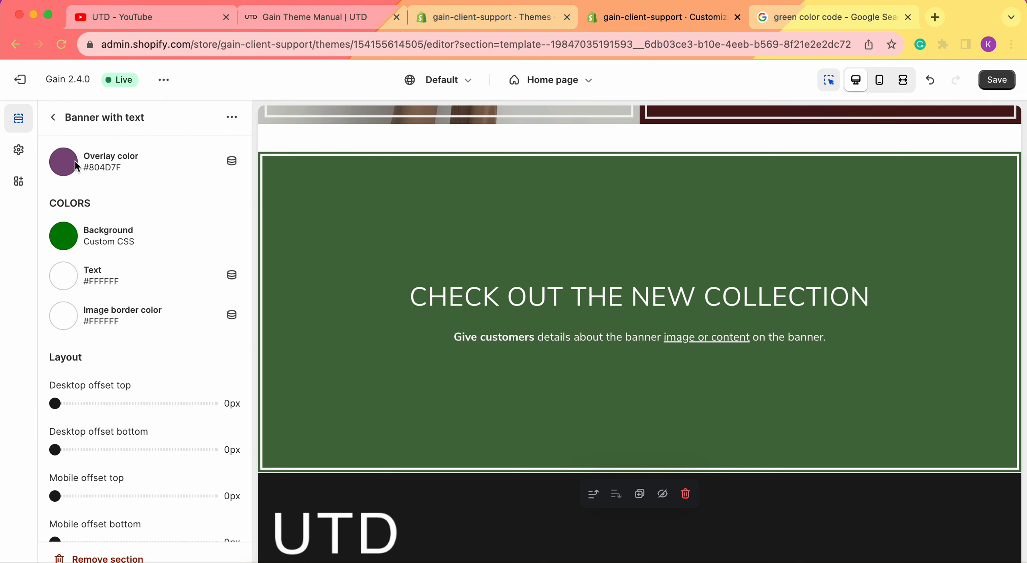
Try an overlay opacity of 73% over the green banner background and settle on 29%
scroll(75, 160, up, 2)
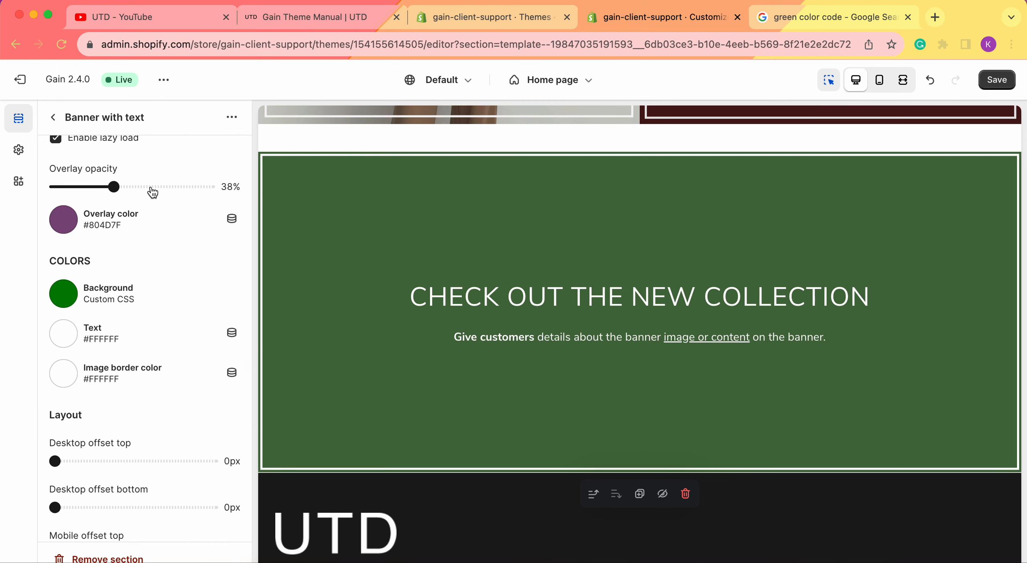
drag(114, 187, 167, 188)
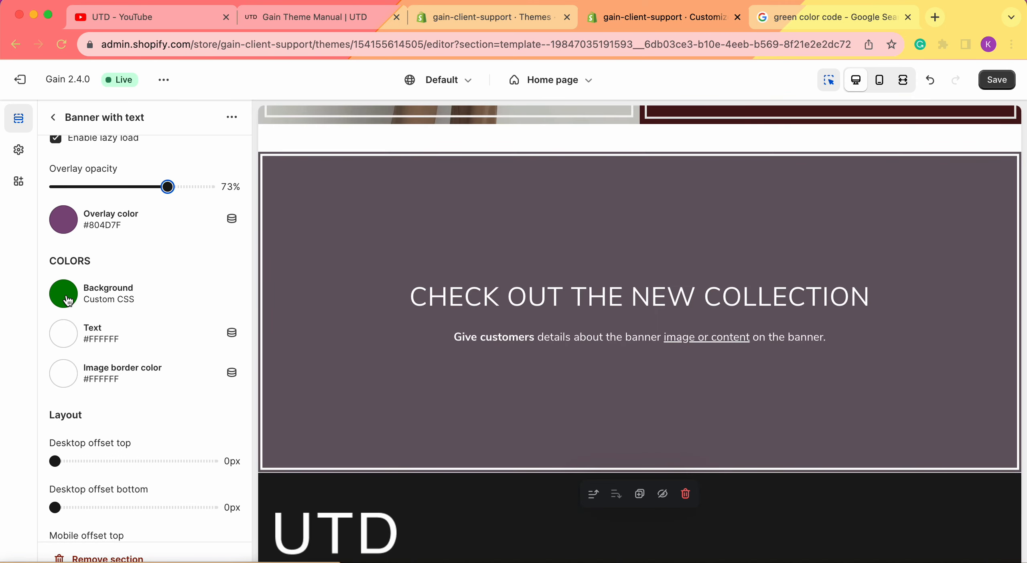
drag(167, 186, 100, 187)
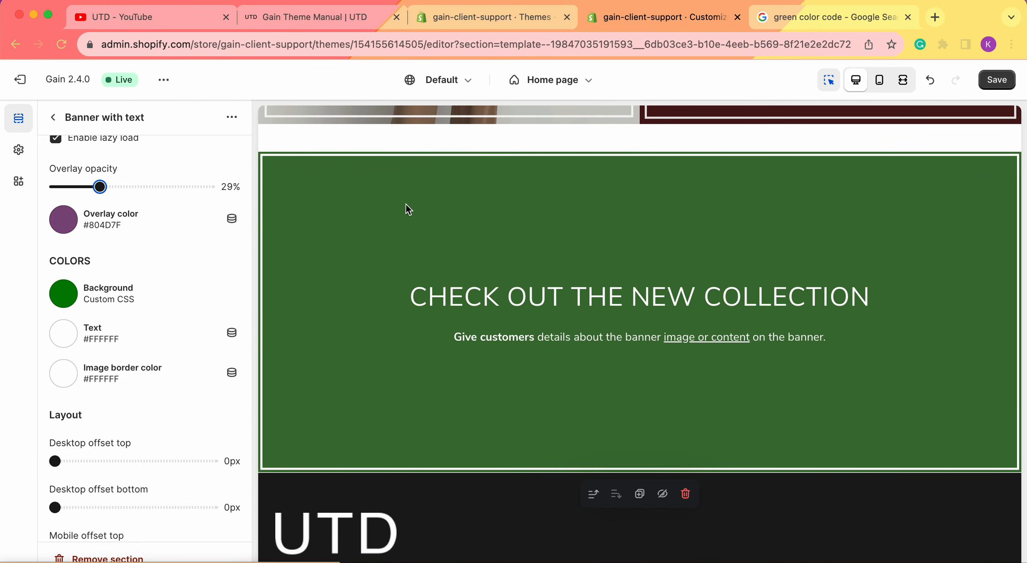
Assign shoot22202_1 from the store library as the banner's desktop image and save the theme changes
scroll(218, 219, up, 10)
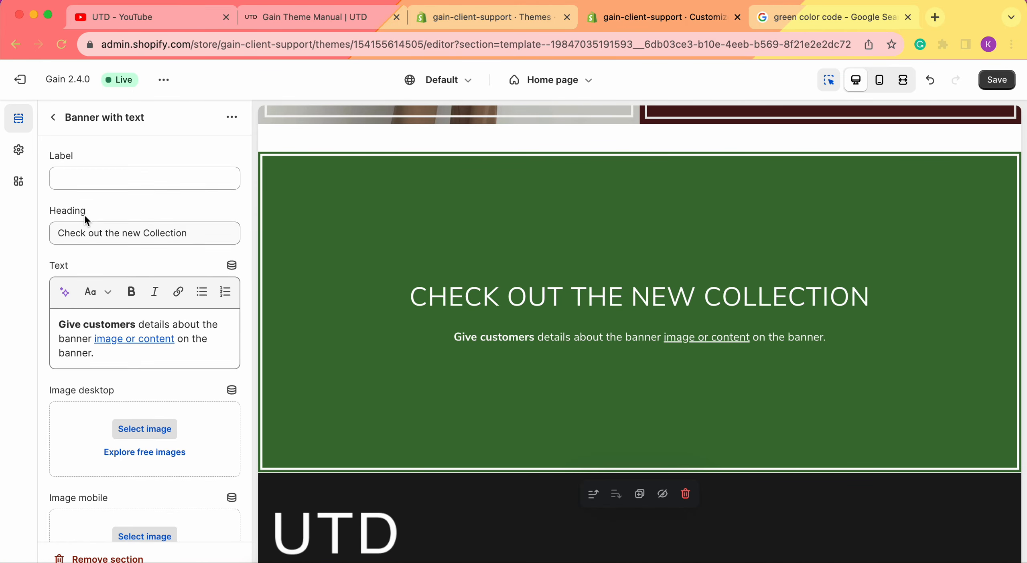
scroll(84, 215, down, 2)
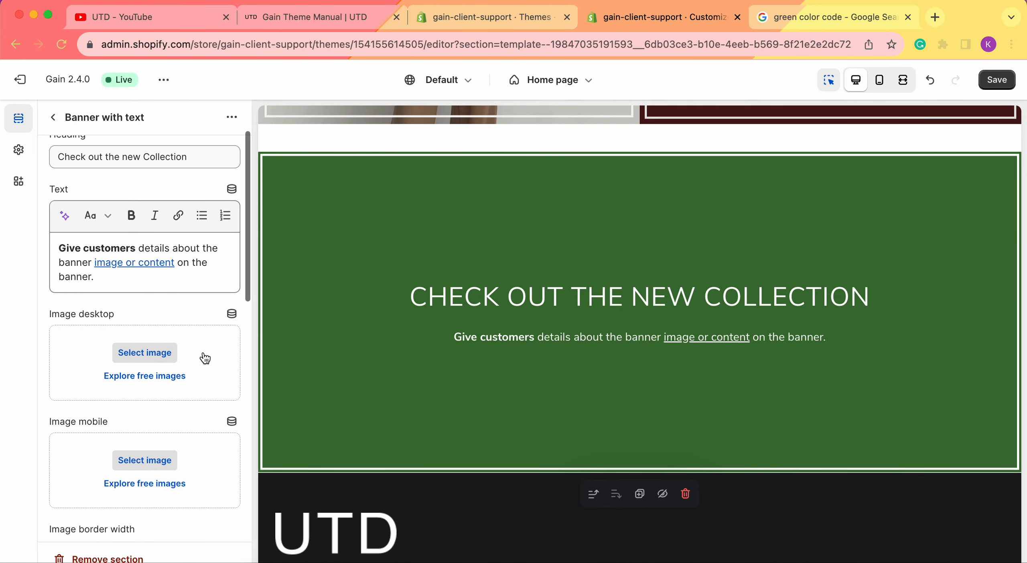
click(170, 360)
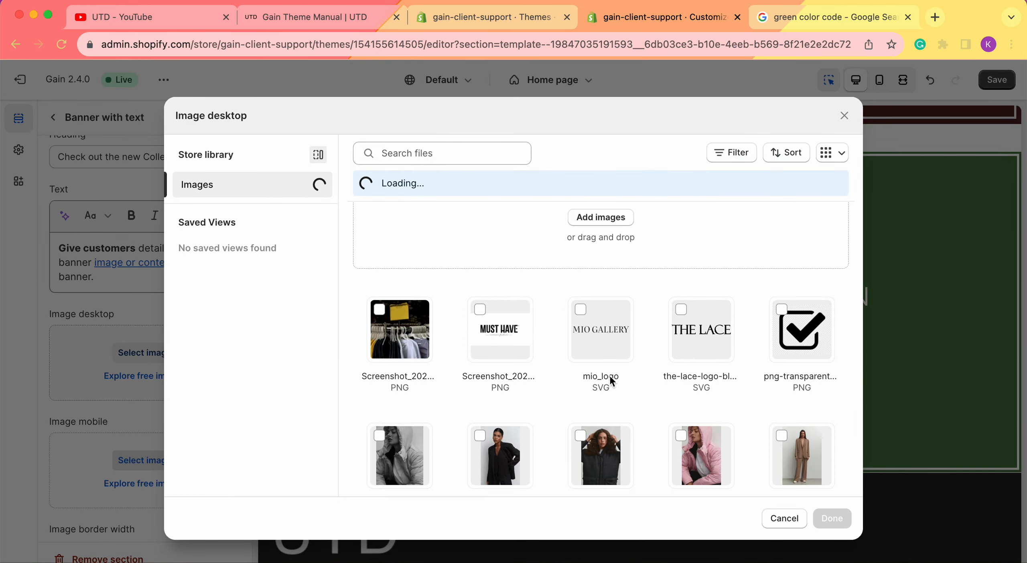
click(700, 391)
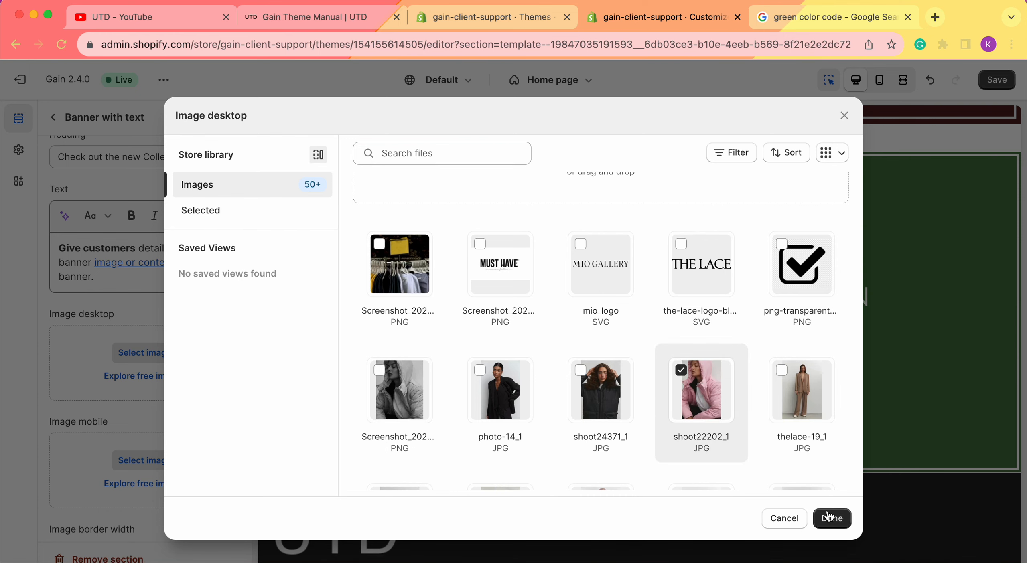
click(1009, 141)
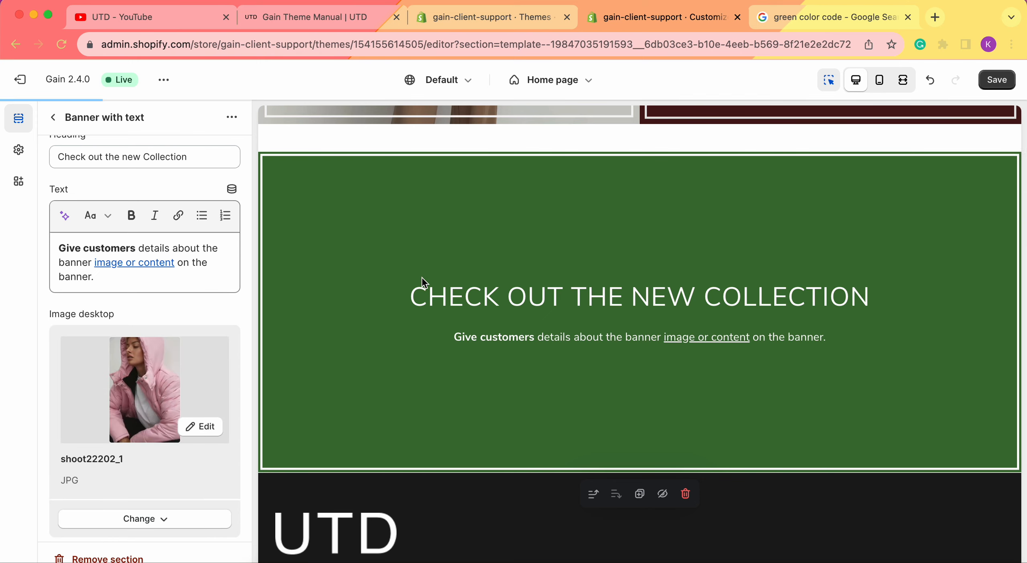
click(1001, 80)
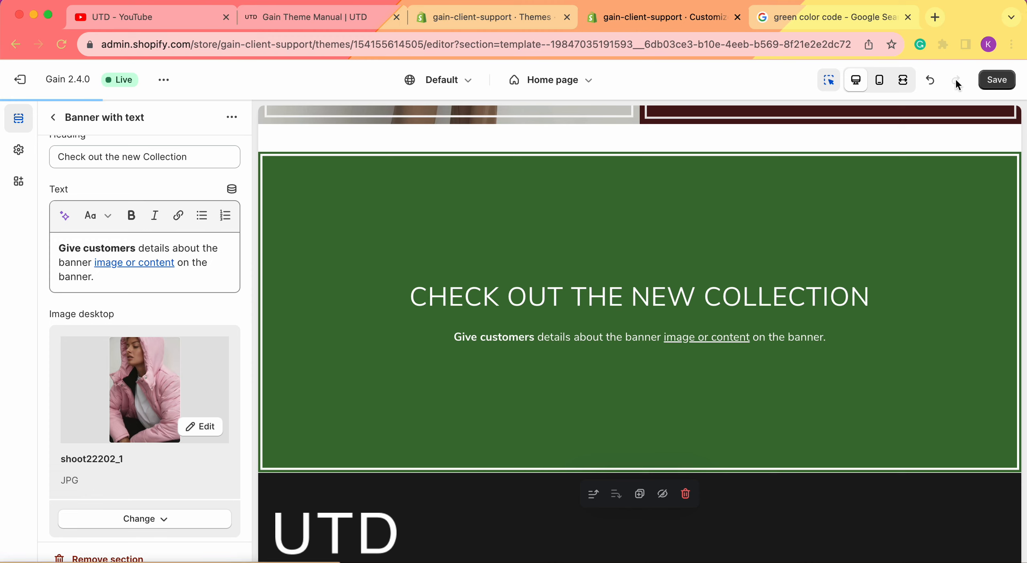
click(1001, 83)
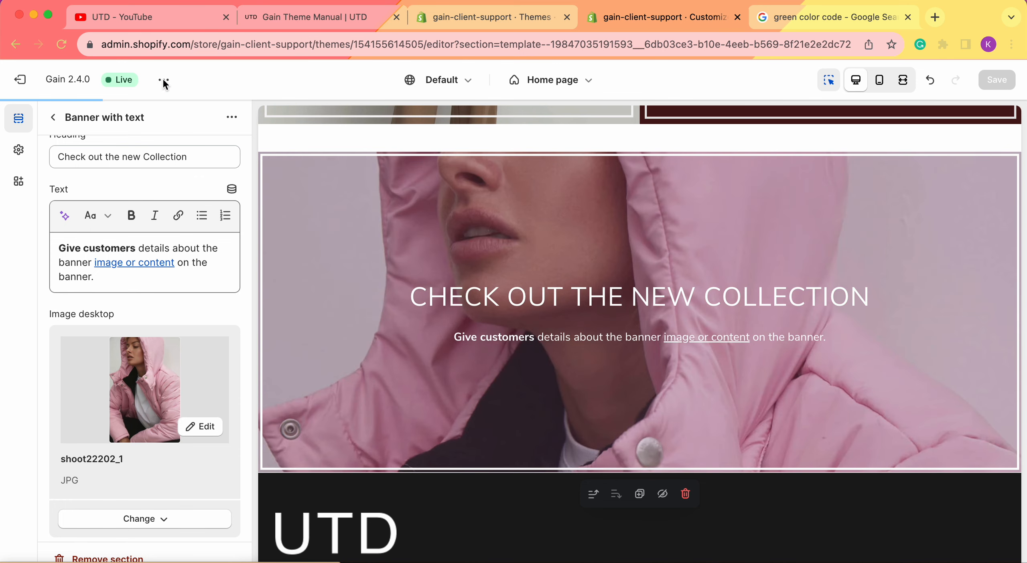
View the live store's home page and find the Banner with text section above the footer
click(164, 80)
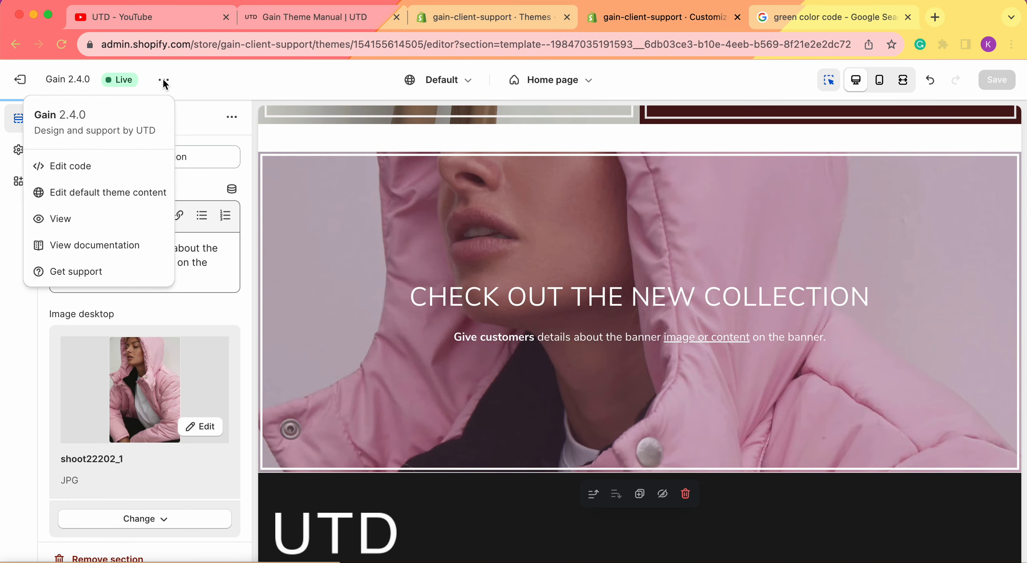
click(66, 225)
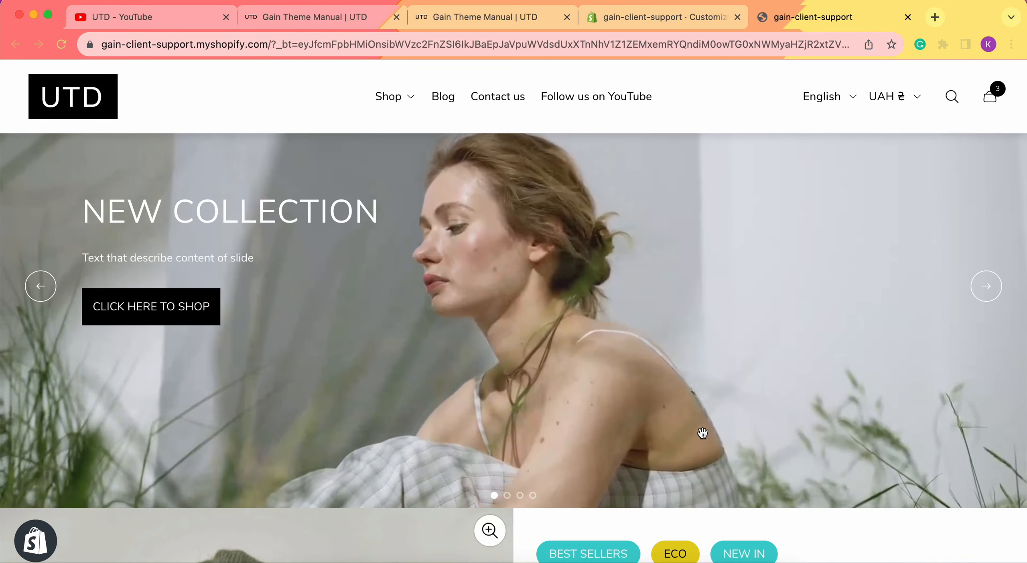
scroll(684, 383, down, 20)
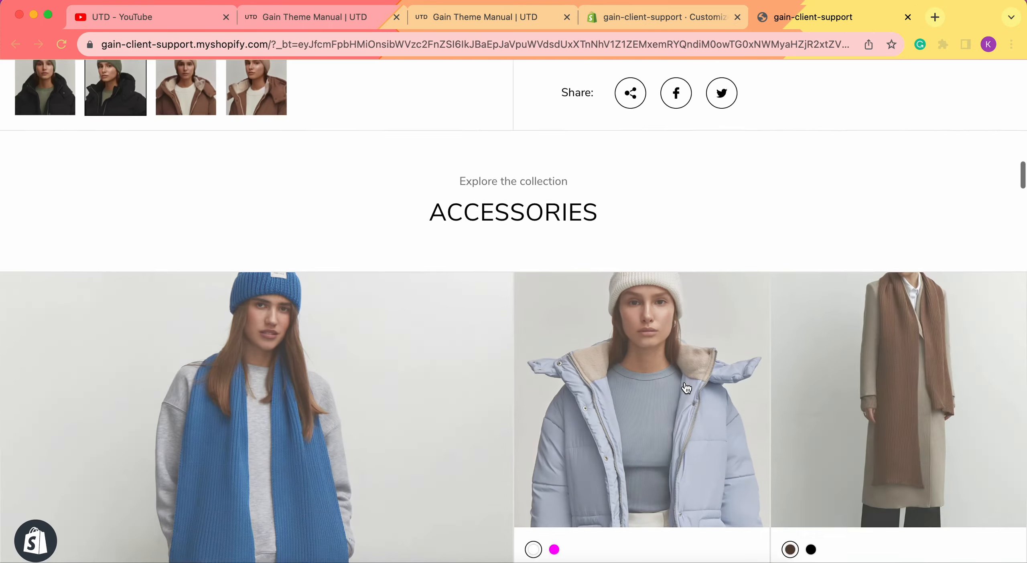
scroll(685, 387, down, 20)
scroll(685, 386, down, 20)
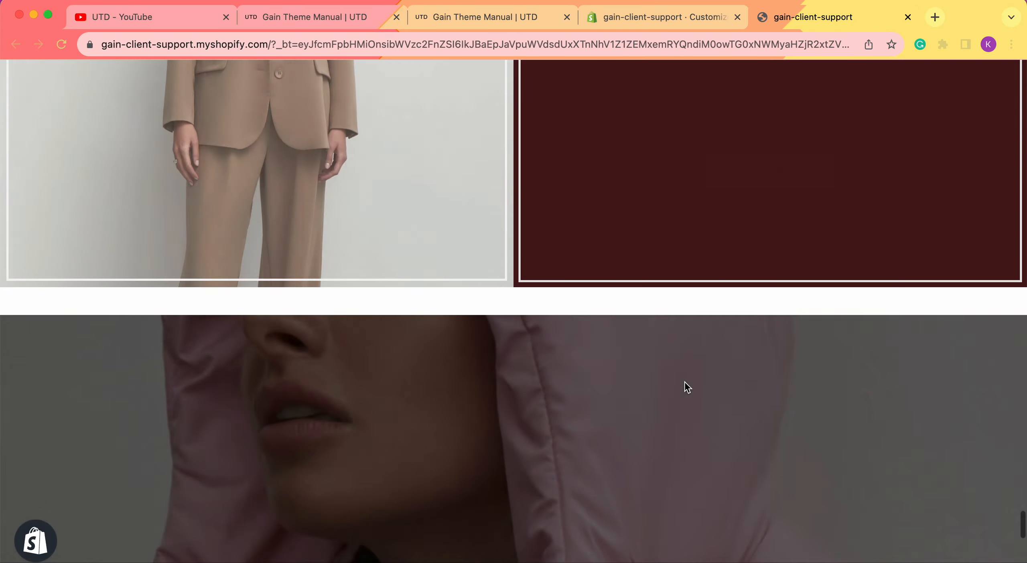
scroll(686, 387, down, 7)
scroll(477, 259, up, 3)
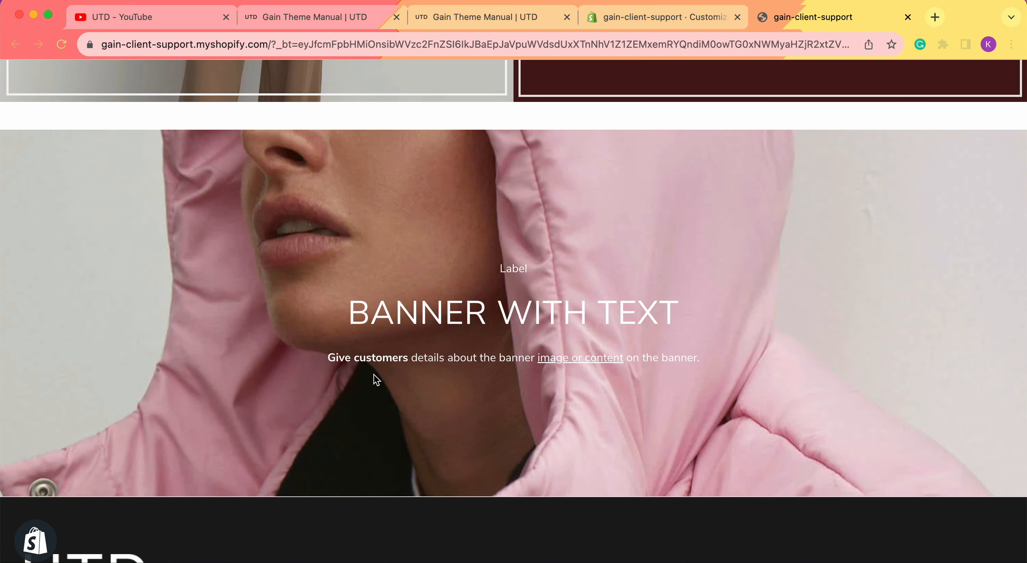
Follow the "image or content" link in the banner text and look over the Blazers collection page
click(595, 357)
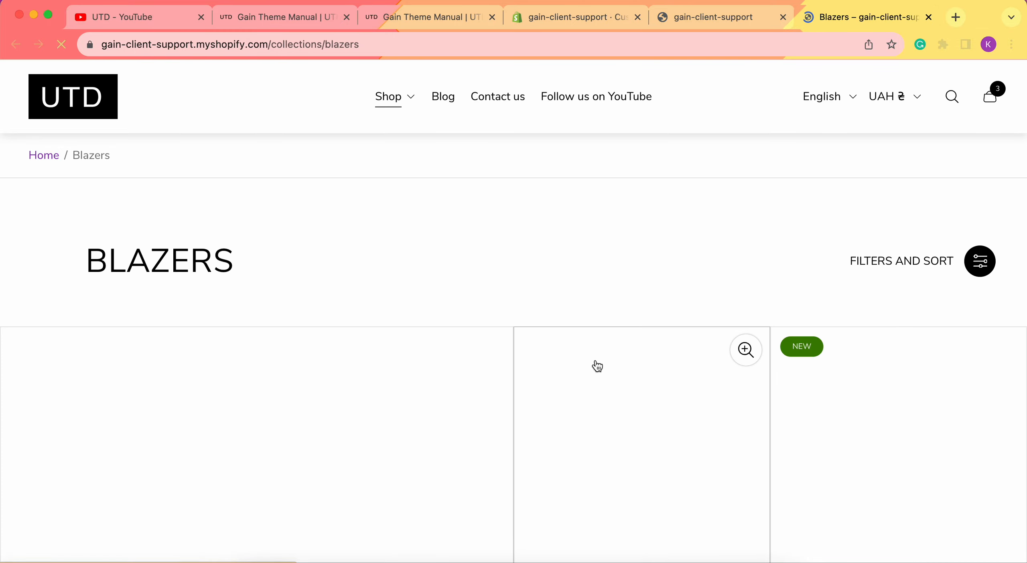
scroll(349, 357, down, 2)
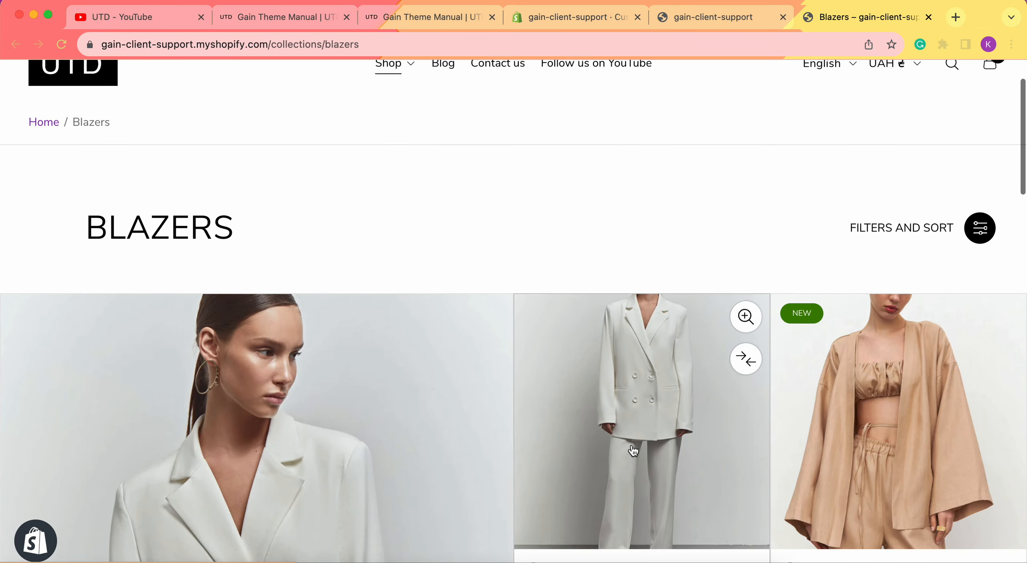
scroll(632, 451, down, 5)
scroll(633, 450, up, 5)
scroll(632, 451, down, 8)
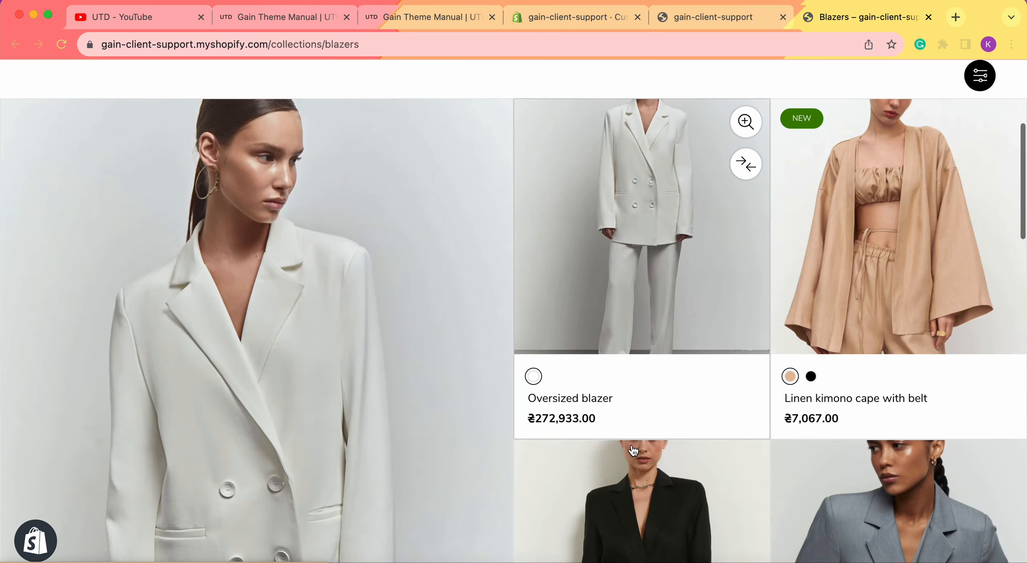
Return to the theme editor, dismiss the theme's open options and view the Banner with text section
click(691, 17)
click(578, 16)
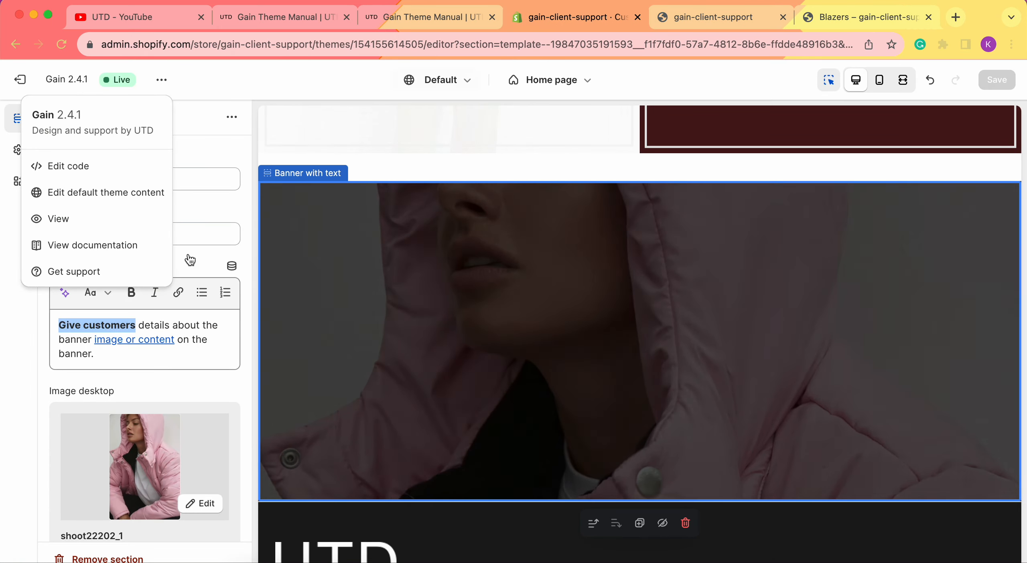
click(12, 382)
scroll(539, 283, down, 1)
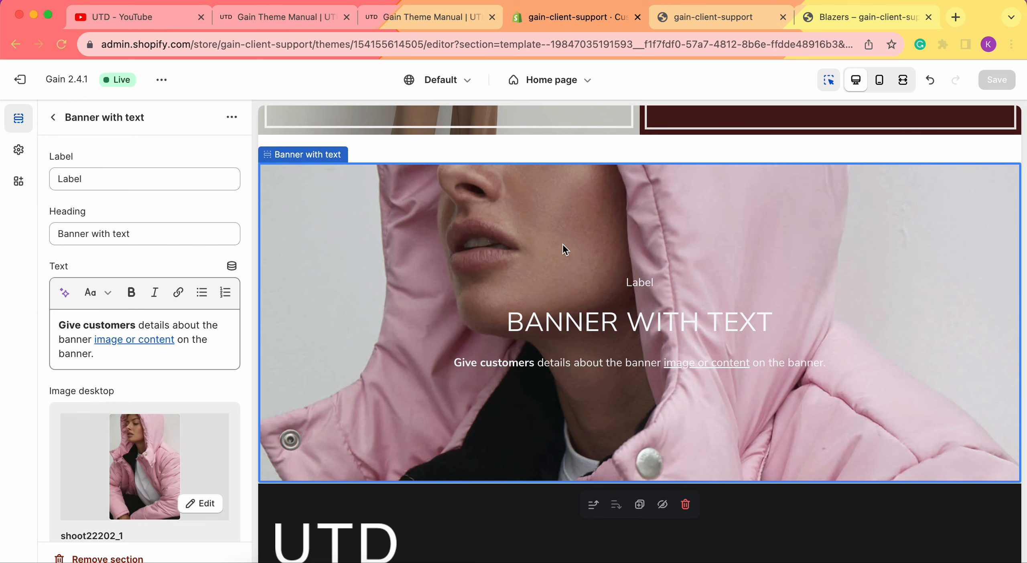
Switch to the Gain Theme Manual and read the Banner with text instructions through to the general section settings
click(438, 17)
scroll(435, 419, down, 2)
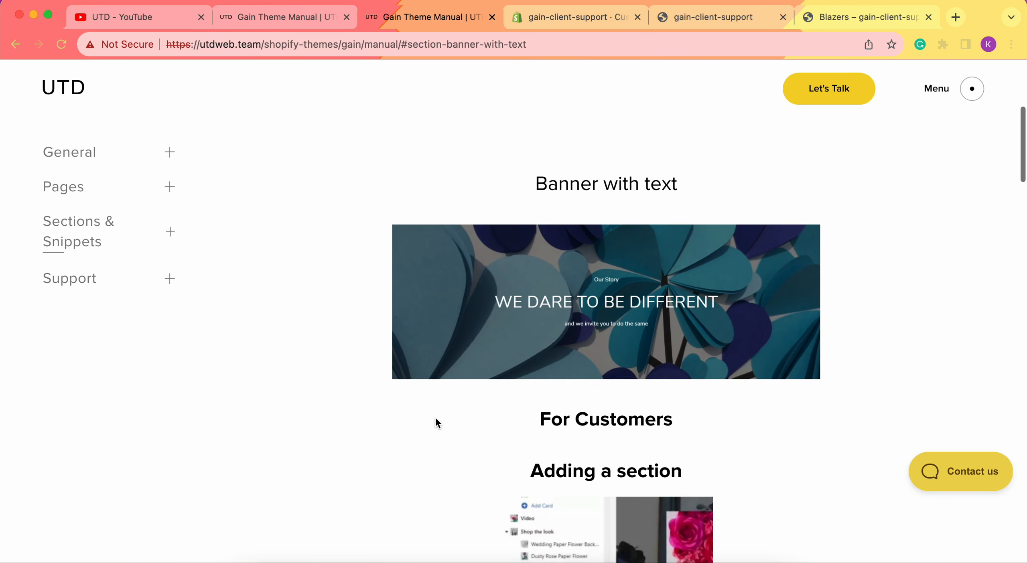
scroll(426, 321, down, 15)
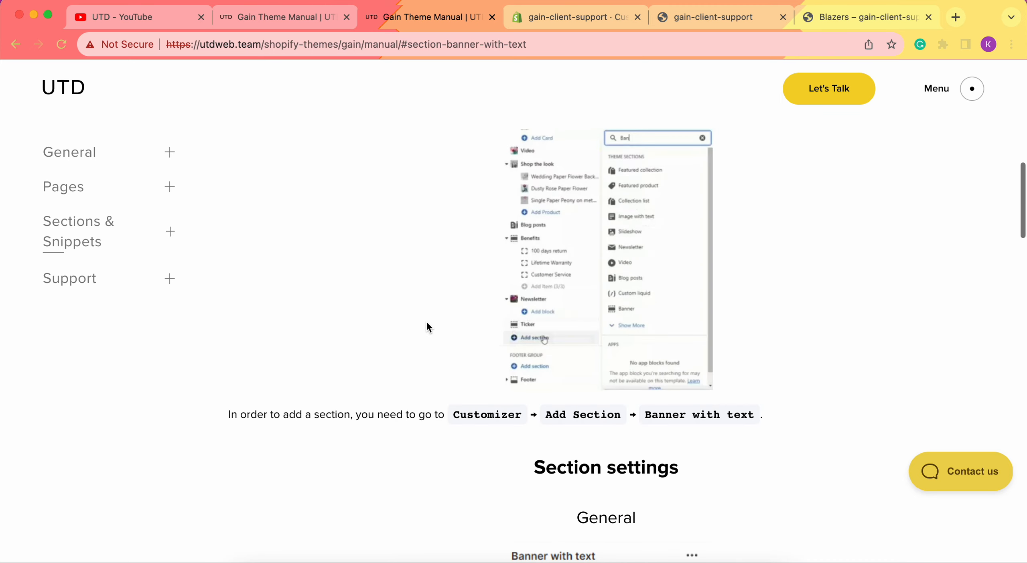
scroll(427, 322, down, 2)
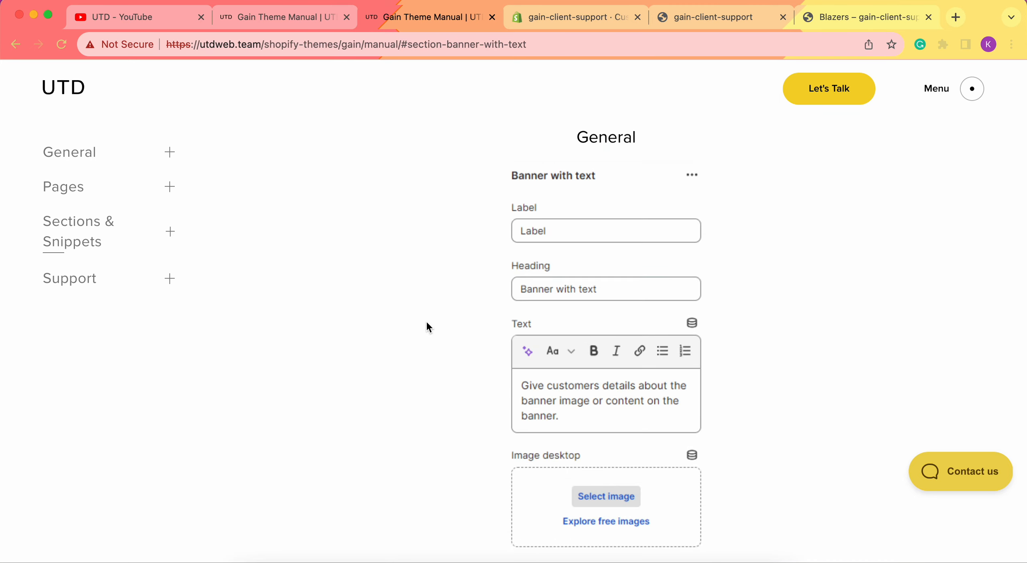